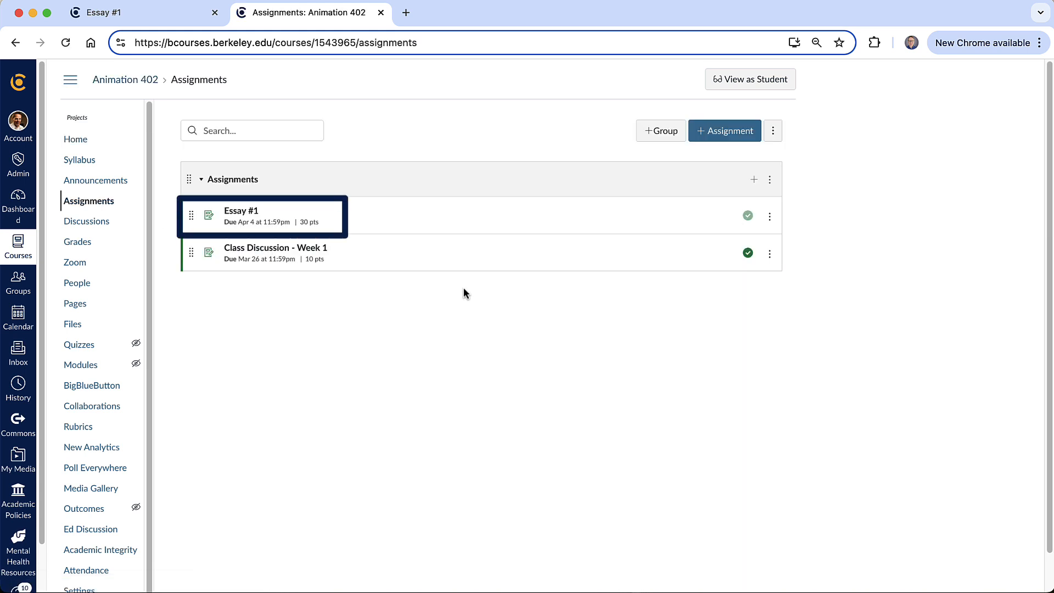
Step: Open the Essay #1 assignment and start a new rubric titled "Essay Grading Rubric"
click(237, 211)
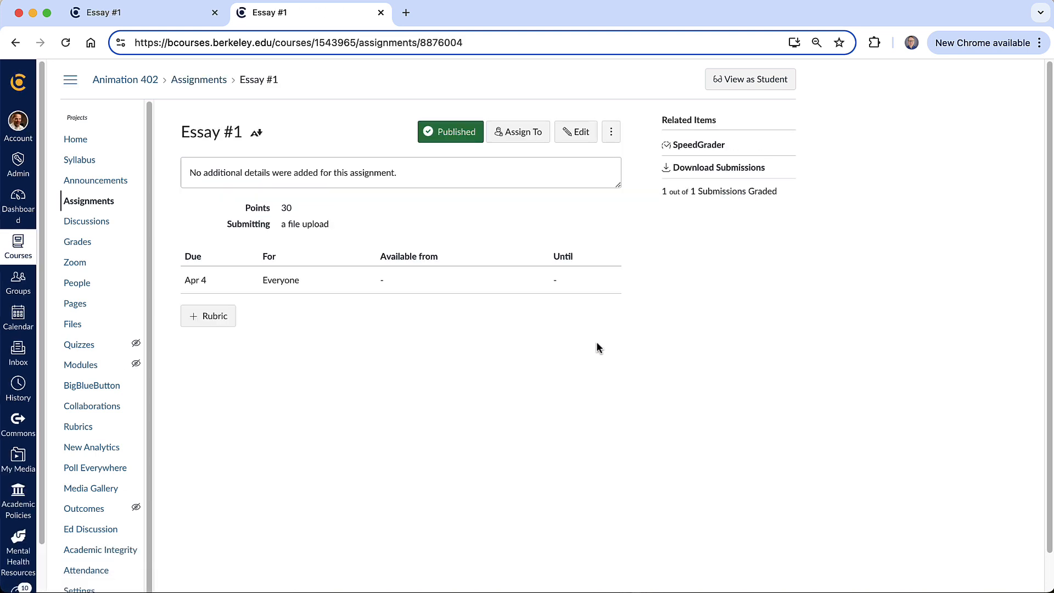
click(204, 321)
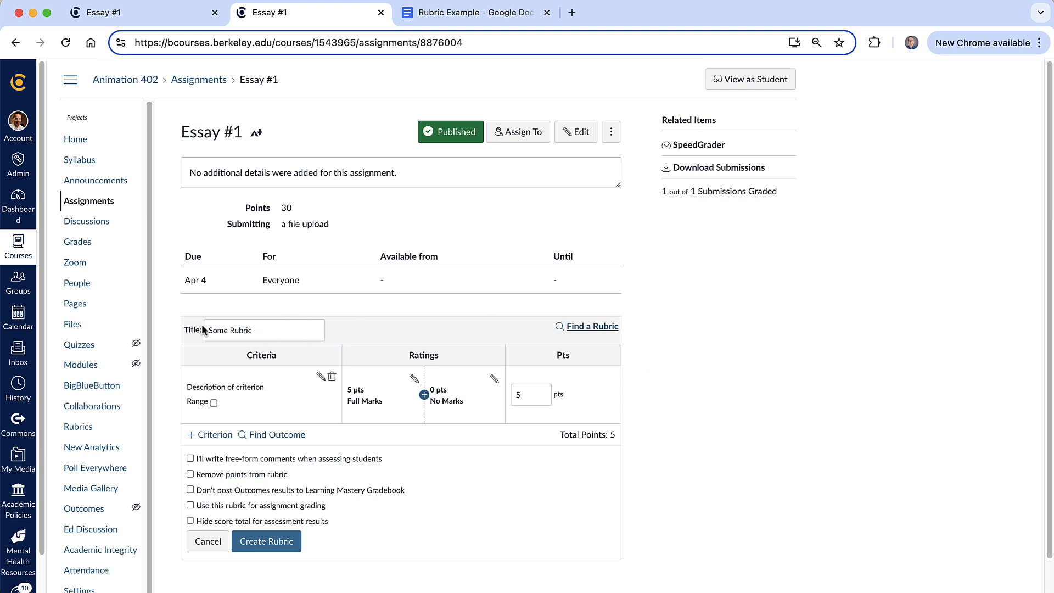
drag(273, 328, 177, 328)
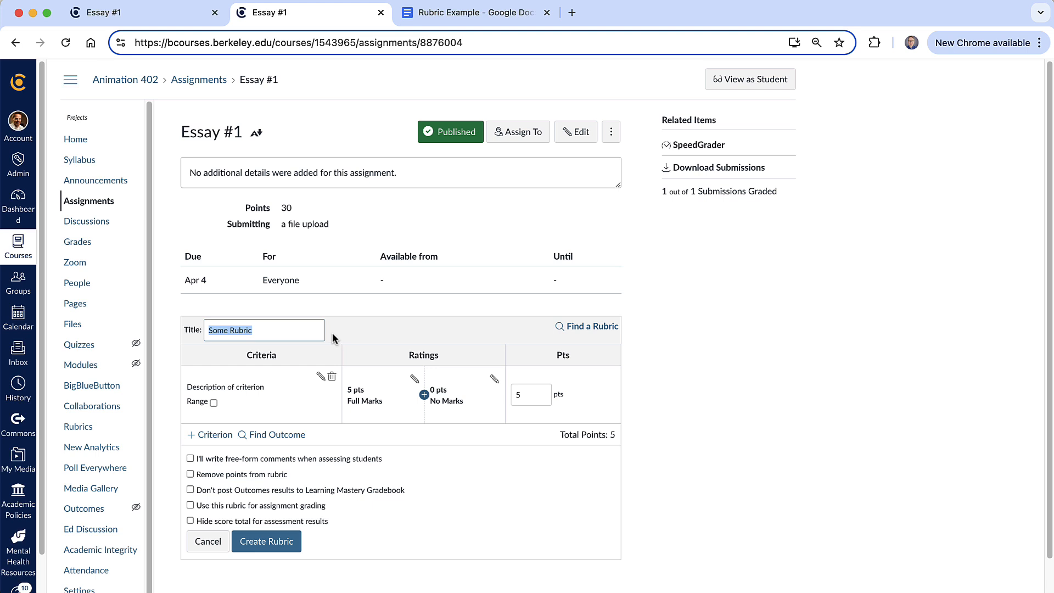
text(Essay Grading Rubric)
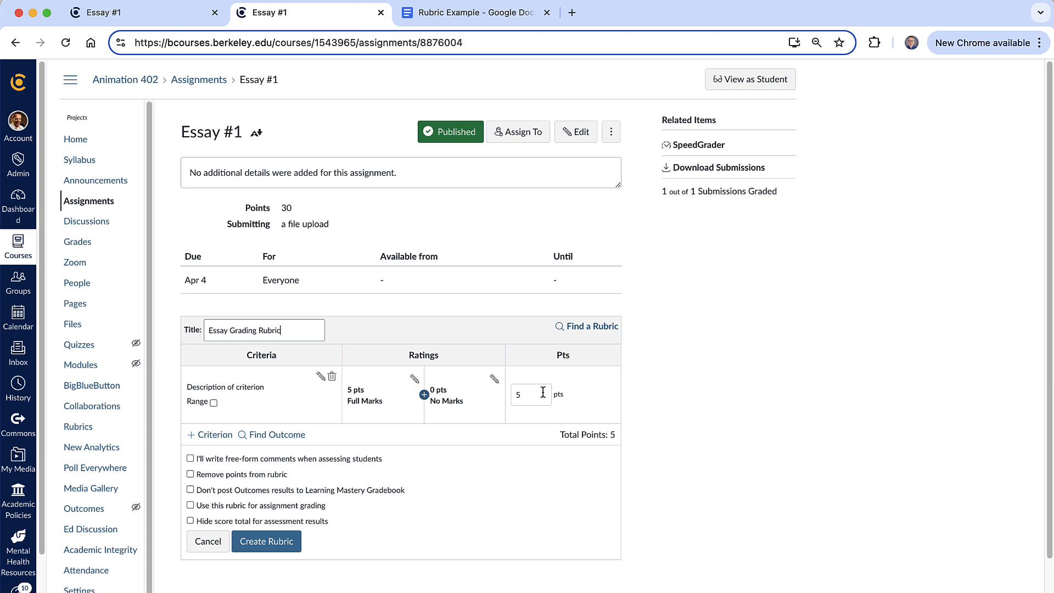
Step: Review the Rubric Example document in Google Docs and copy its first criterion name, "Thesis/Argument"
click(470, 15)
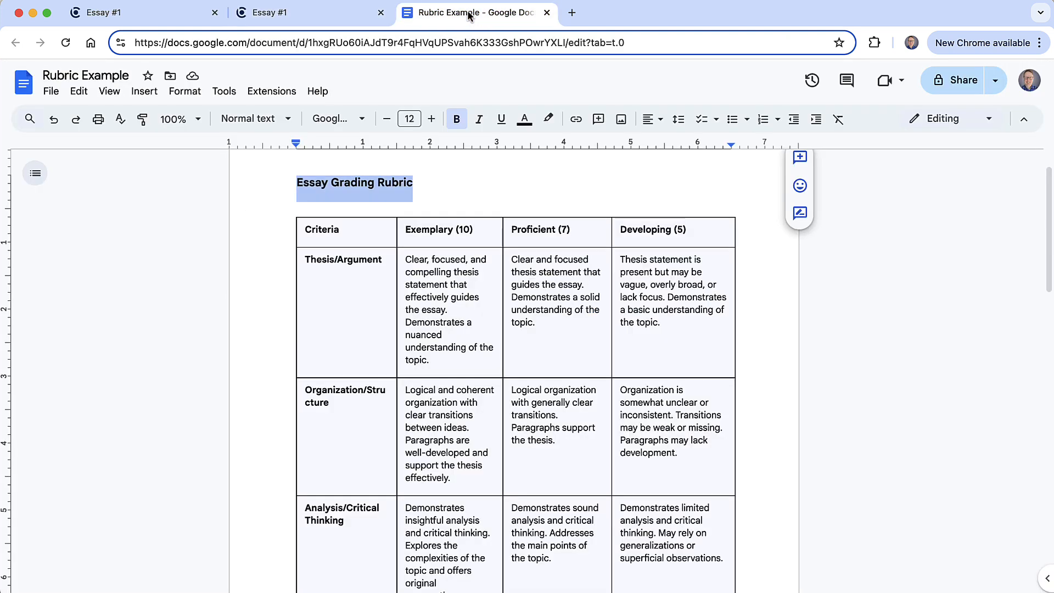
scroll(648, 391, down, 3)
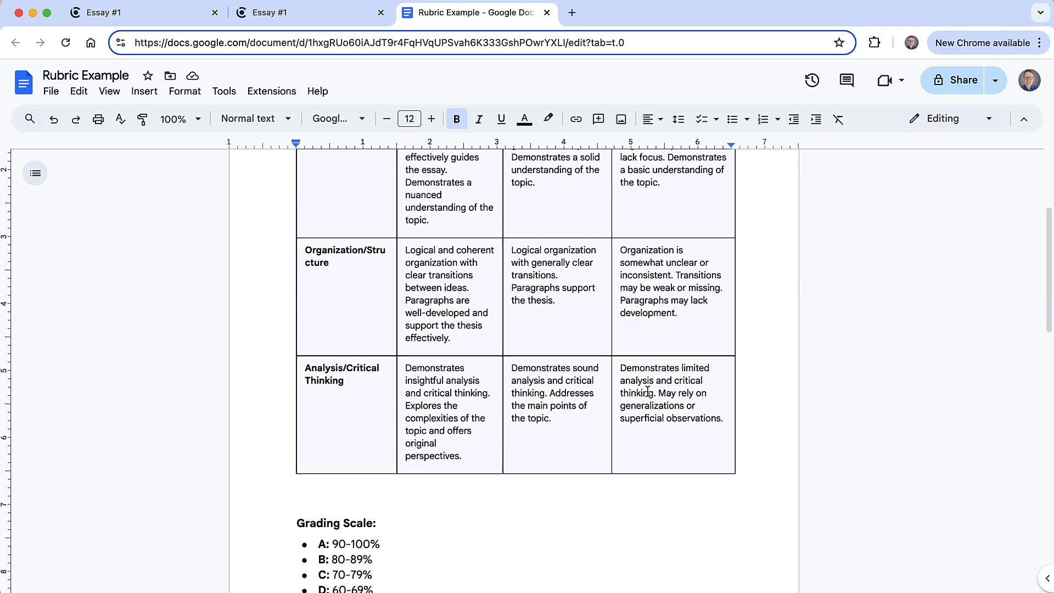
scroll(648, 391, up, 3)
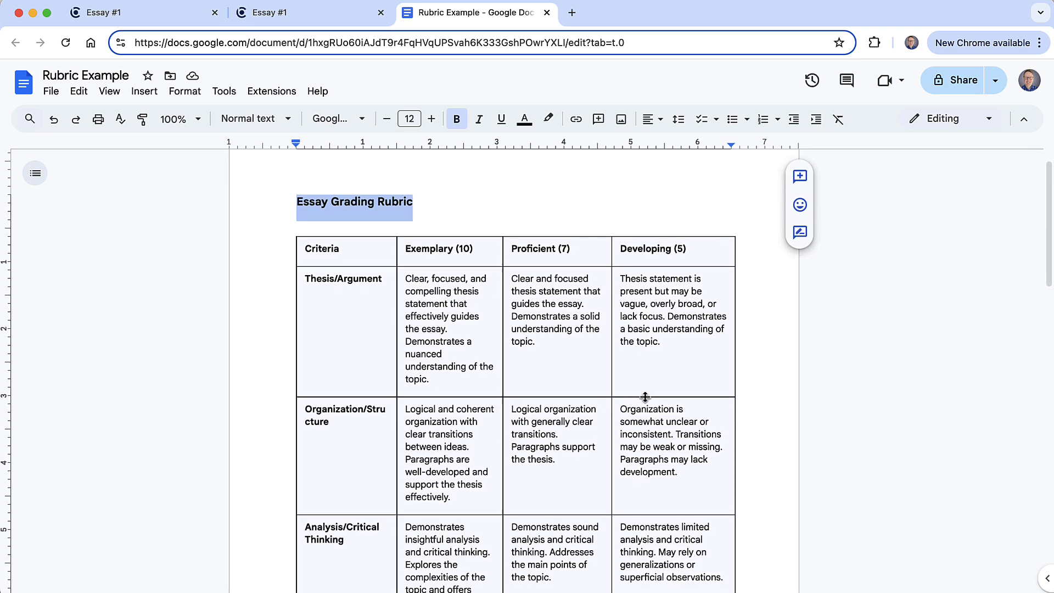
scroll(642, 398, down, 1)
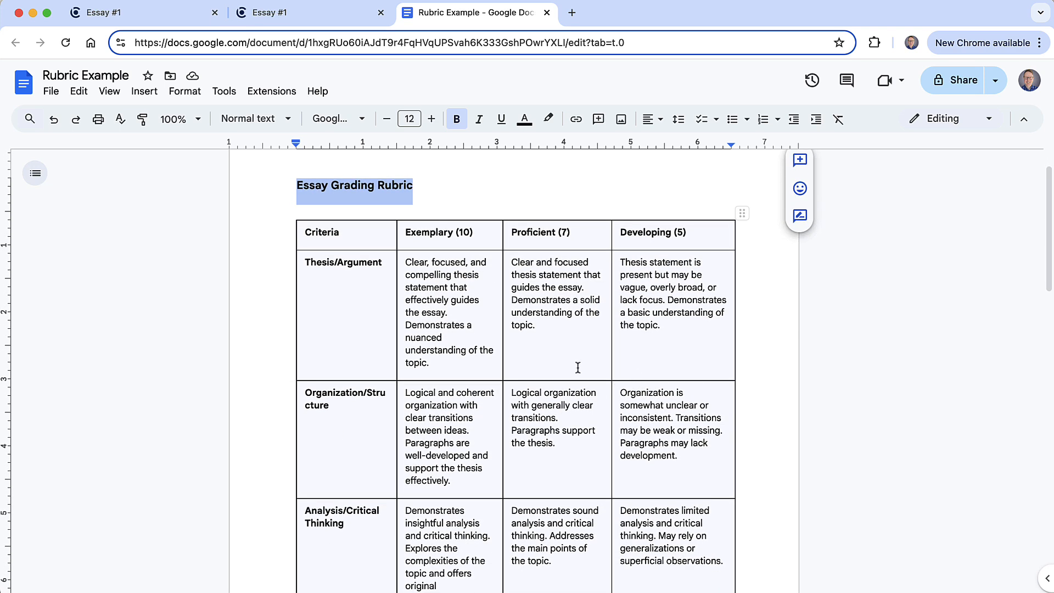
click(281, 20)
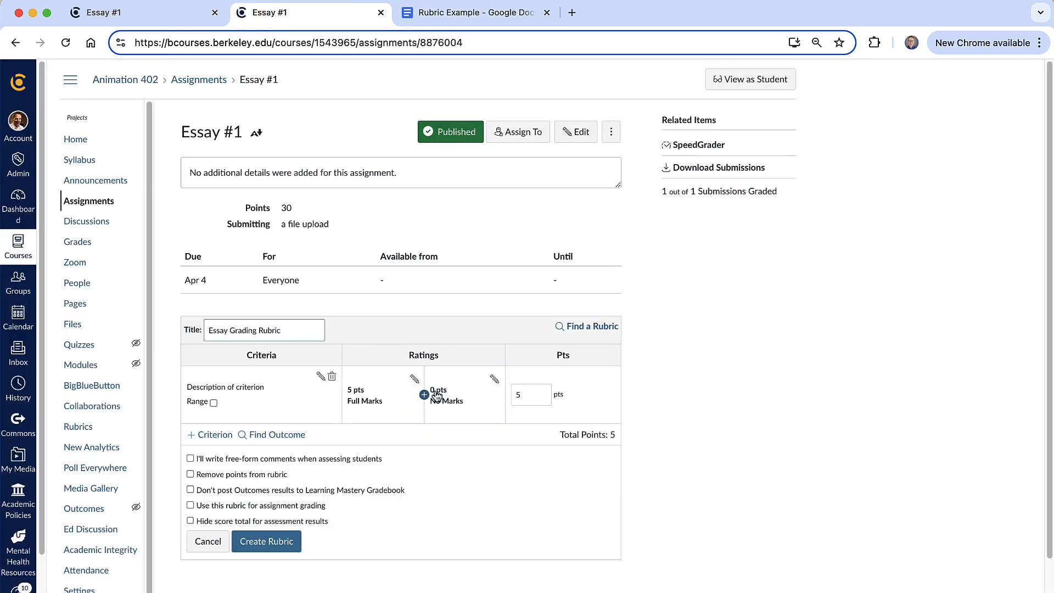
click(457, 6)
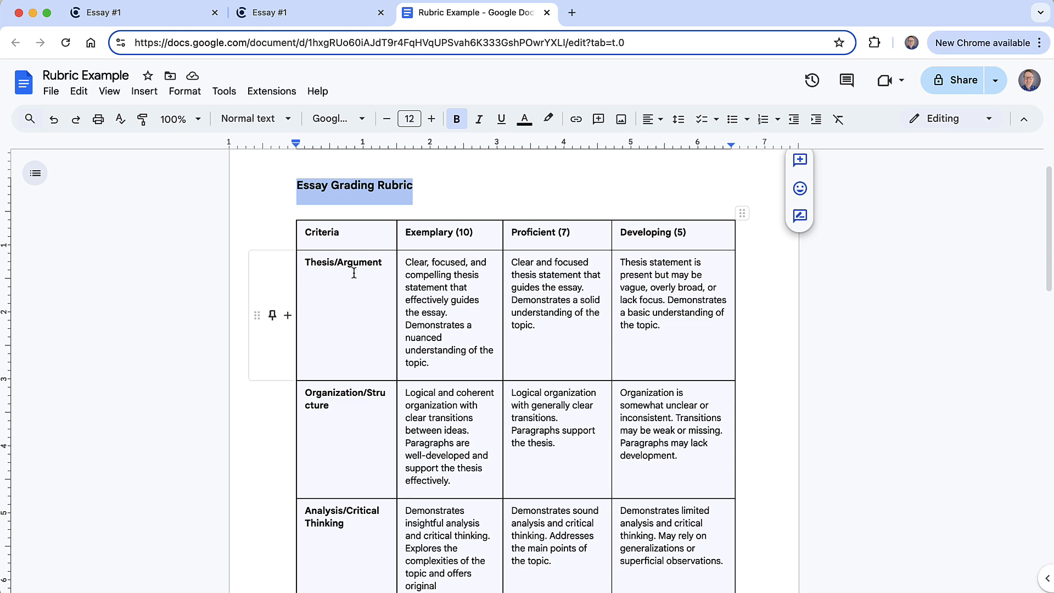
click(385, 262)
triple_click(343, 263)
key(super+c)
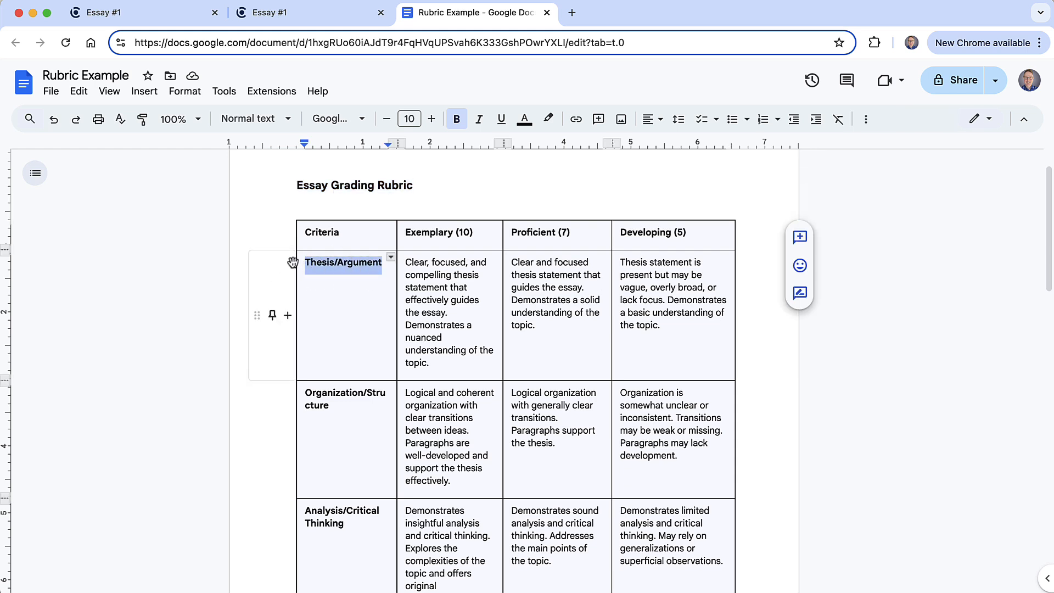
Step: Back in the Canvas assignment, replace the first criterion's description with the copied "Thesis/Argument" and save the criterion
click(316, 11)
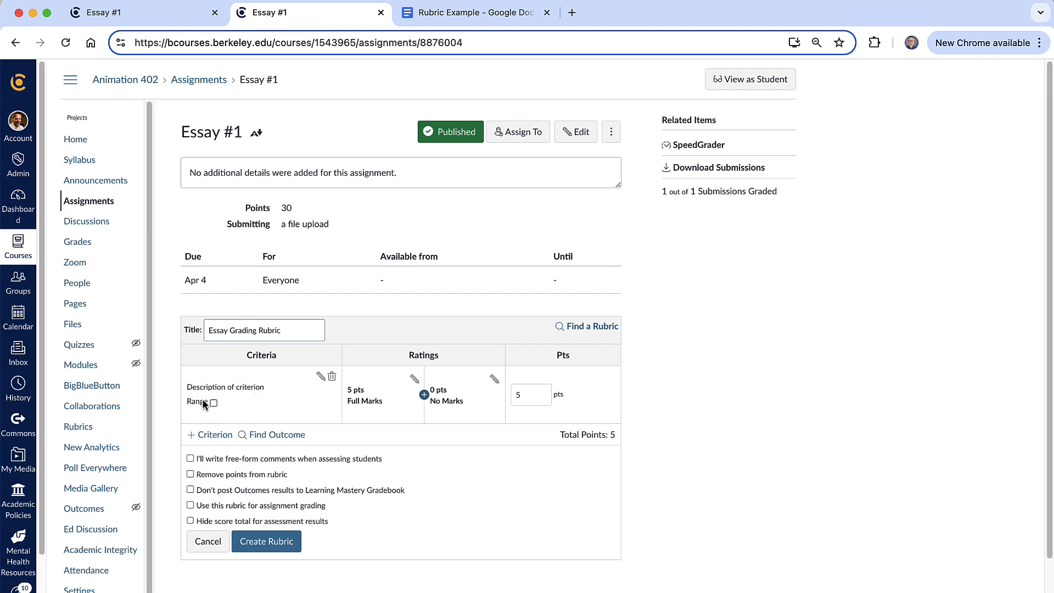
click(320, 379)
drag(511, 292, 371, 286)
key(super+v)
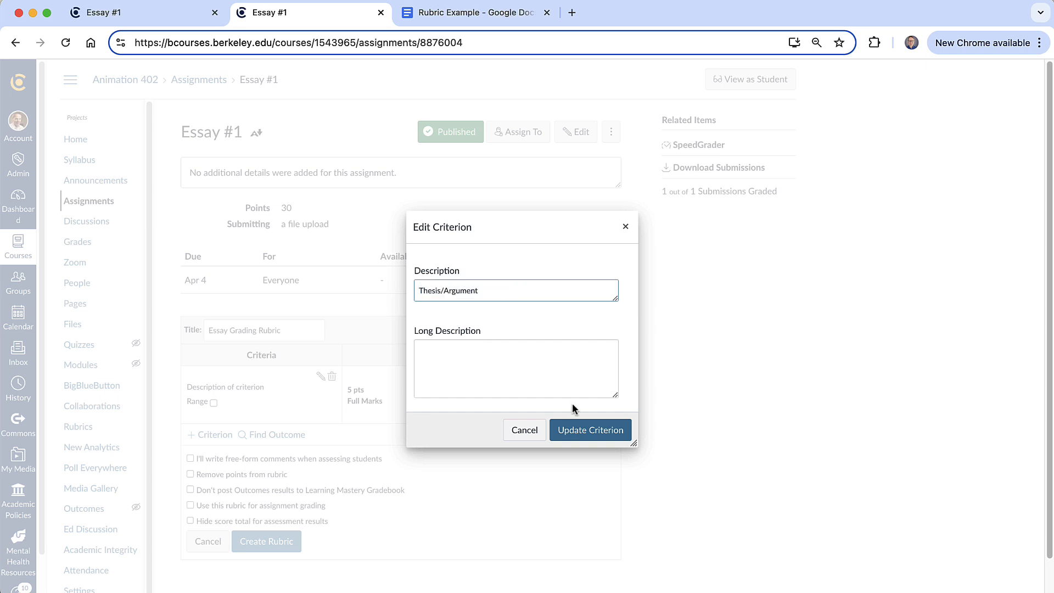
click(574, 430)
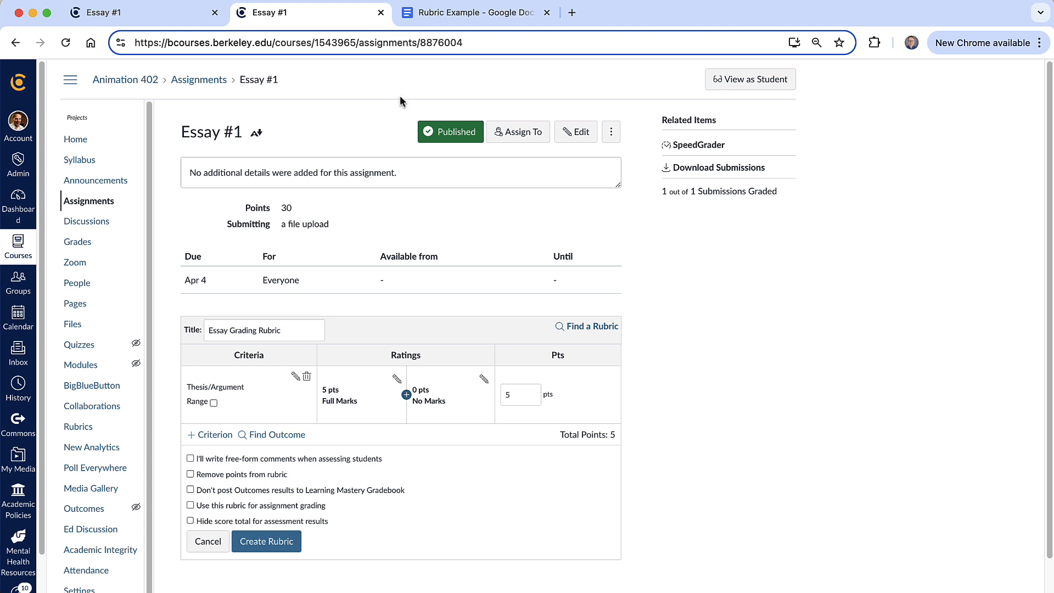
Step: Copy the Exemplary description for Thesis/Argument from the Google Docs rubric into the description of the Full Marks rating in Canvas
click(440, 13)
drag(455, 363, 397, 264)
key(super+c)
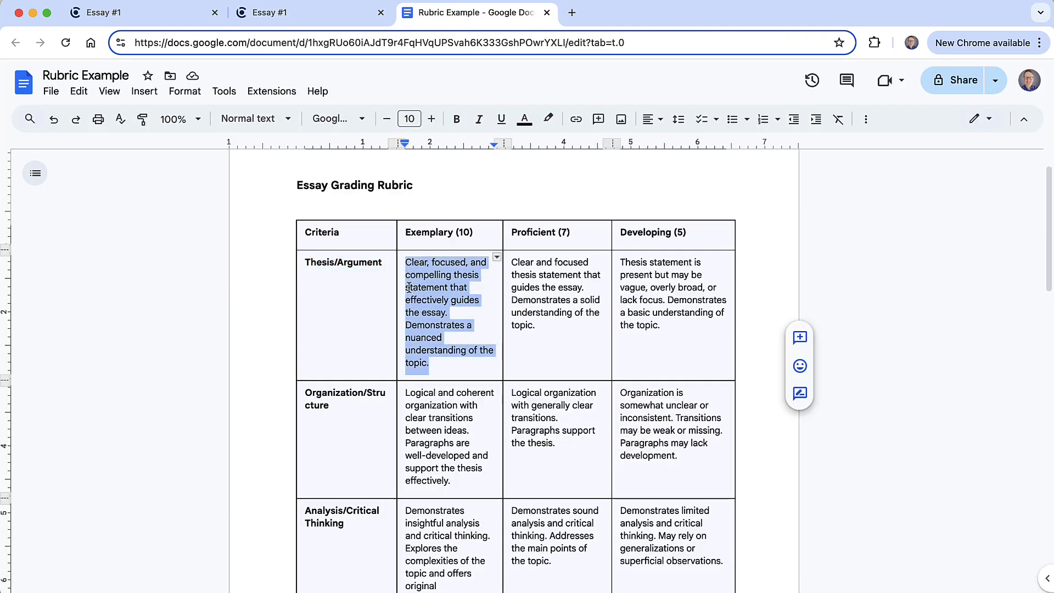
click(310, 18)
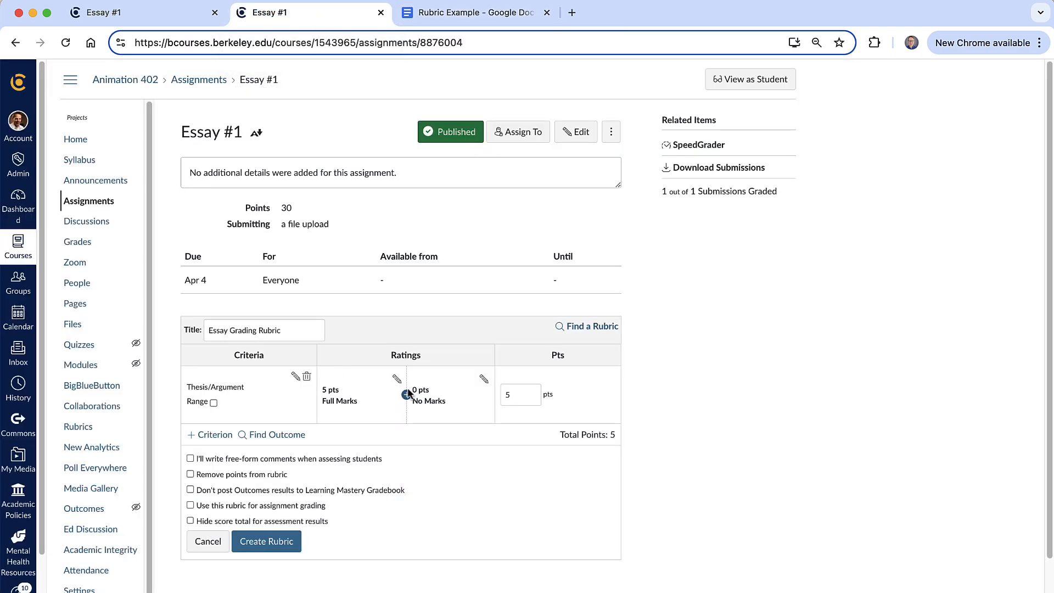
click(397, 379)
click(471, 380)
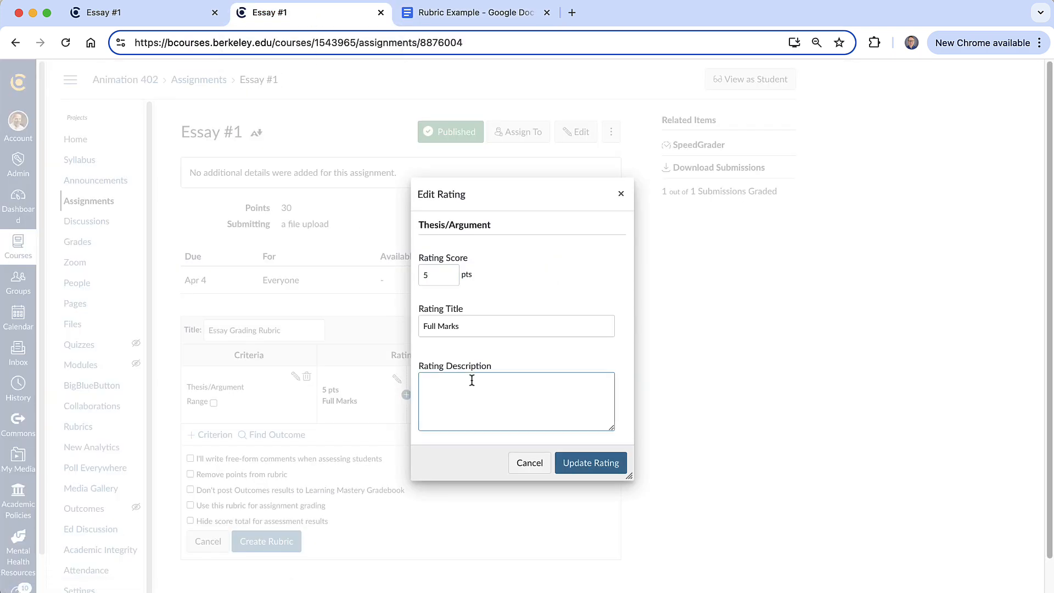
key(super+v)
Step: Retitle the Full Marks rating "Exemplary" using the Google Docs column heading, set its score to 10 points and save it
triple_click(479, 326)
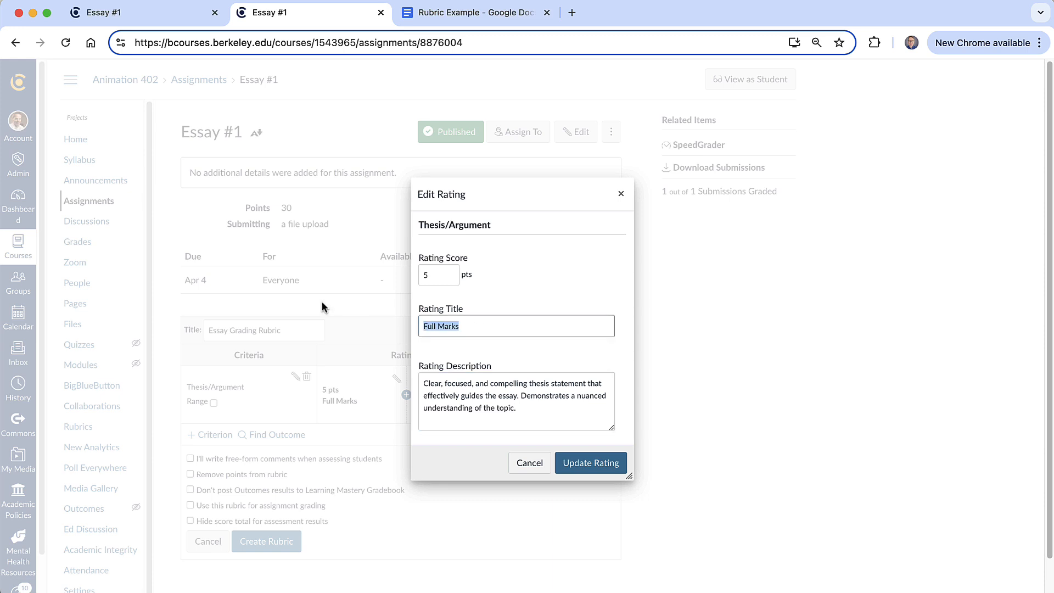
key(BackSpace)
click(458, 11)
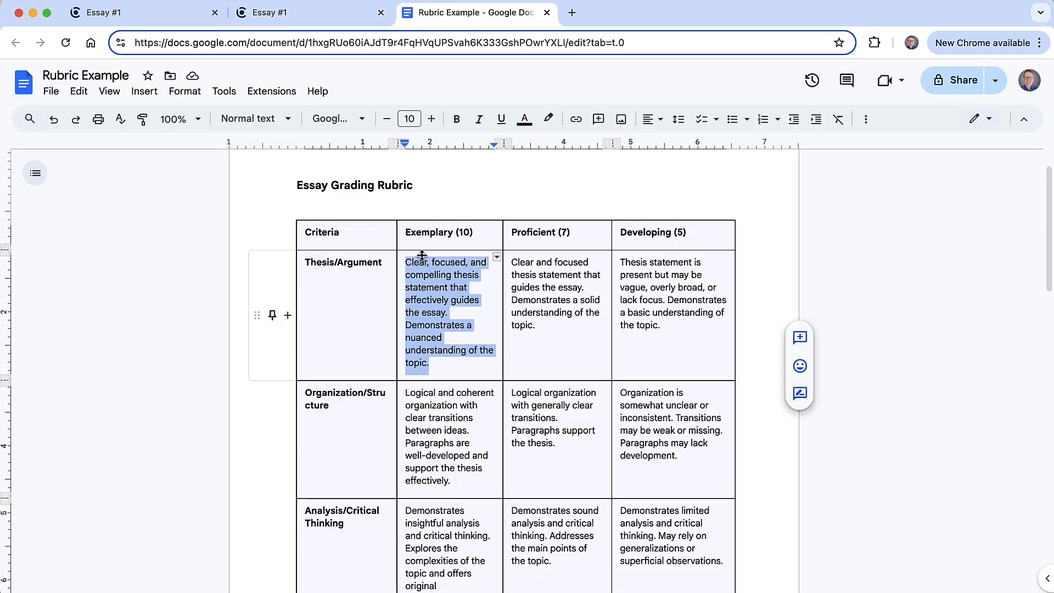
click(435, 230)
drag(406, 233, 456, 234)
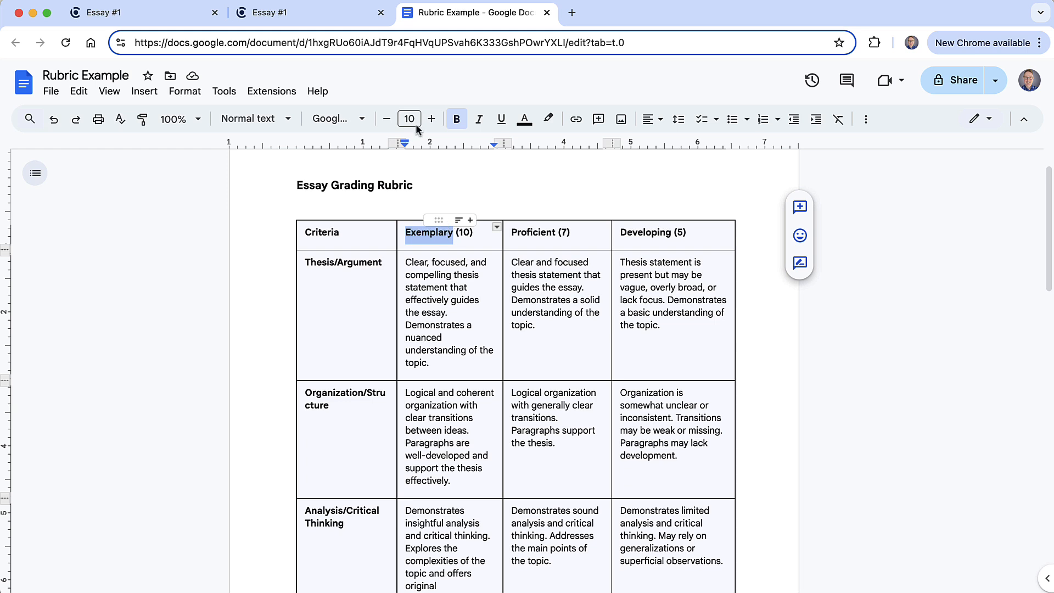
key(super+c)
click(299, 12)
click(493, 323)
key(super+v)
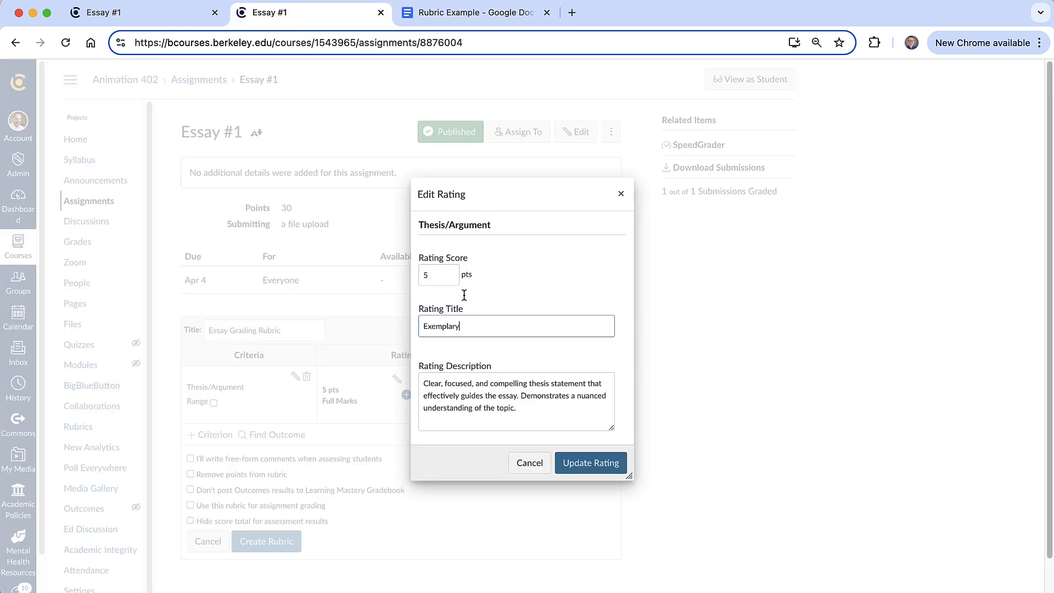
double_click(436, 274)
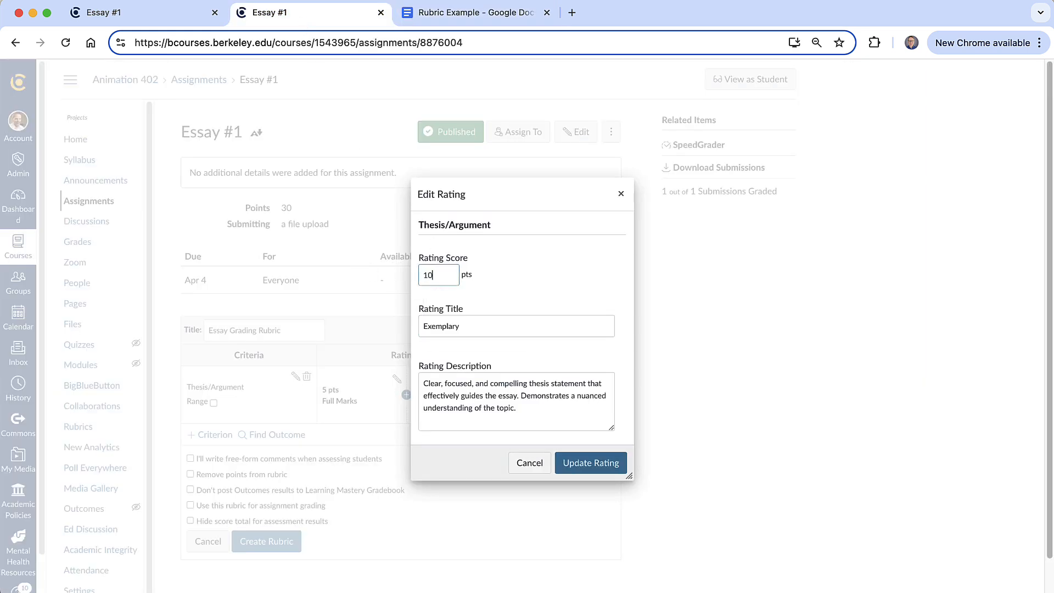
click(585, 465)
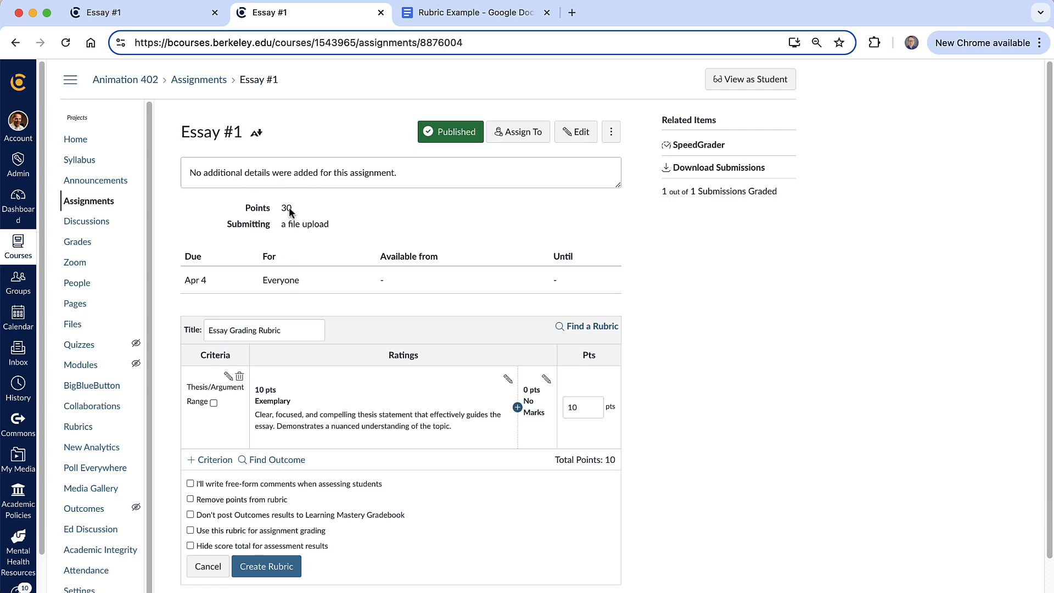
Step: Check the Google Docs rubric, then add a middle rating to Thesis/Argument in Canvas with a score of 7 and the title "Proficient"
click(476, 12)
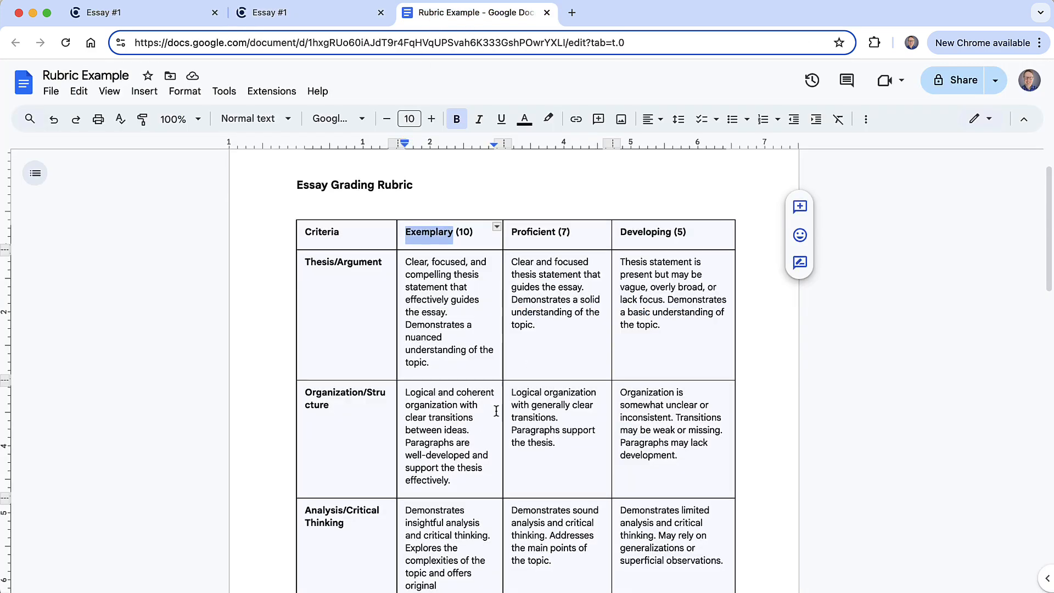
scroll(497, 410, down, 1)
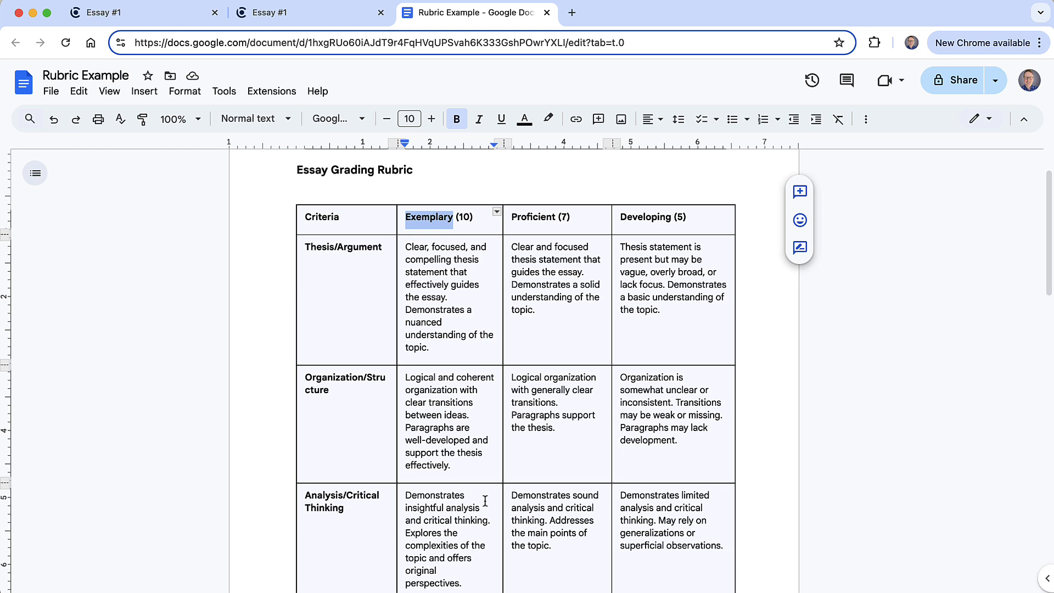
click(296, 16)
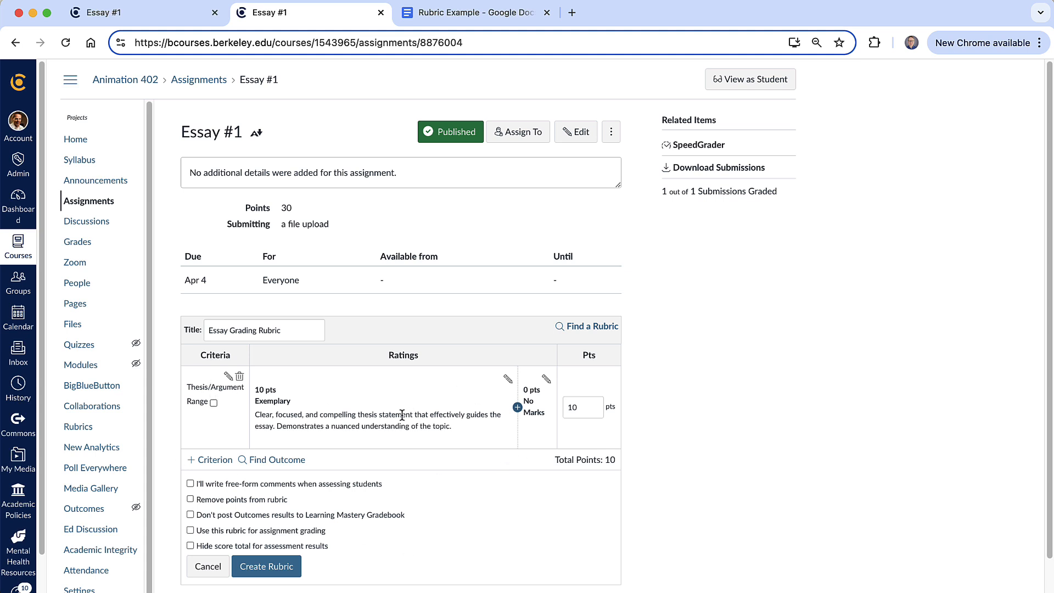
click(518, 408)
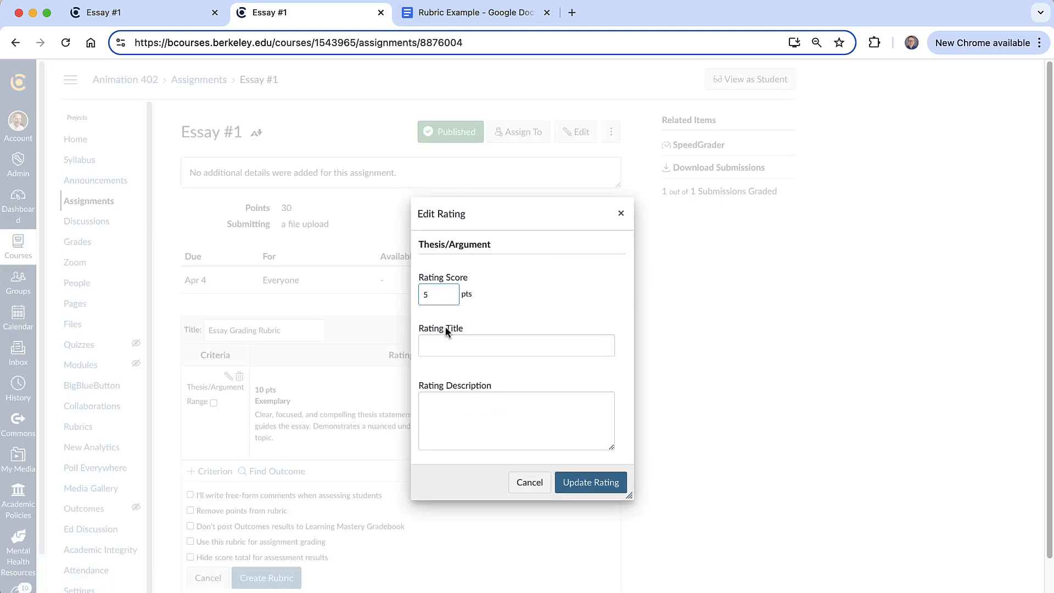
drag(436, 299, 363, 297)
text(7)
click(437, 345)
text(Proficient)
click(541, 381)
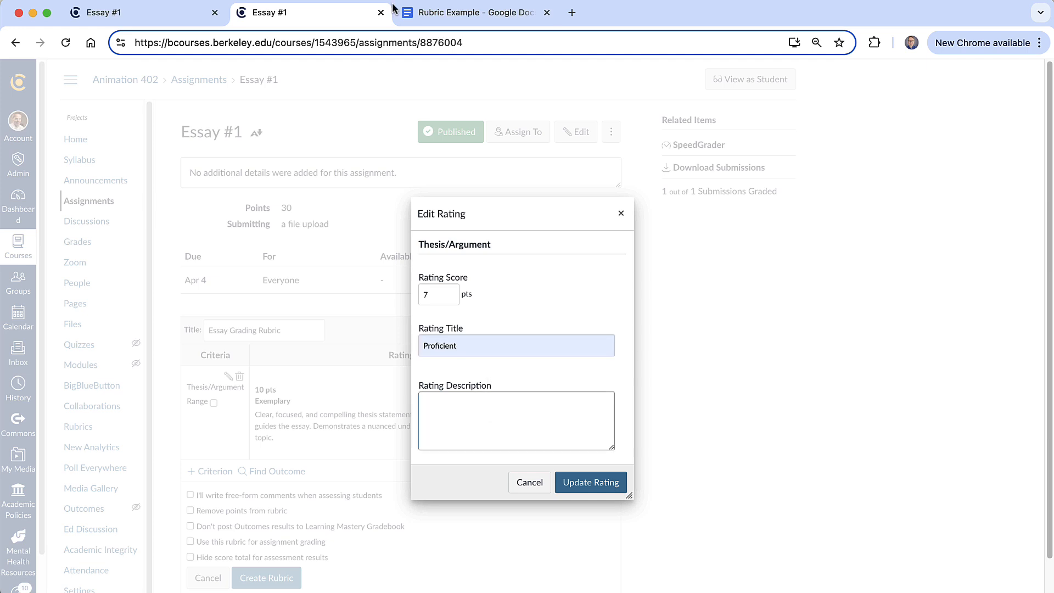
Step: Copy the Proficient description for Thesis/Argument from the Google Docs rubric into the new rating's description in Canvas and save it
key(ctrl+Tab)
drag(538, 312, 507, 242)
key(ctrl+c)
click(318, 12)
click(480, 426)
key(ctrl+v)
click(591, 481)
Step: Copy the Developing description for Thesis/Argument from the Google Docs rubric into the No Marks rating's description in Canvas
click(448, 15)
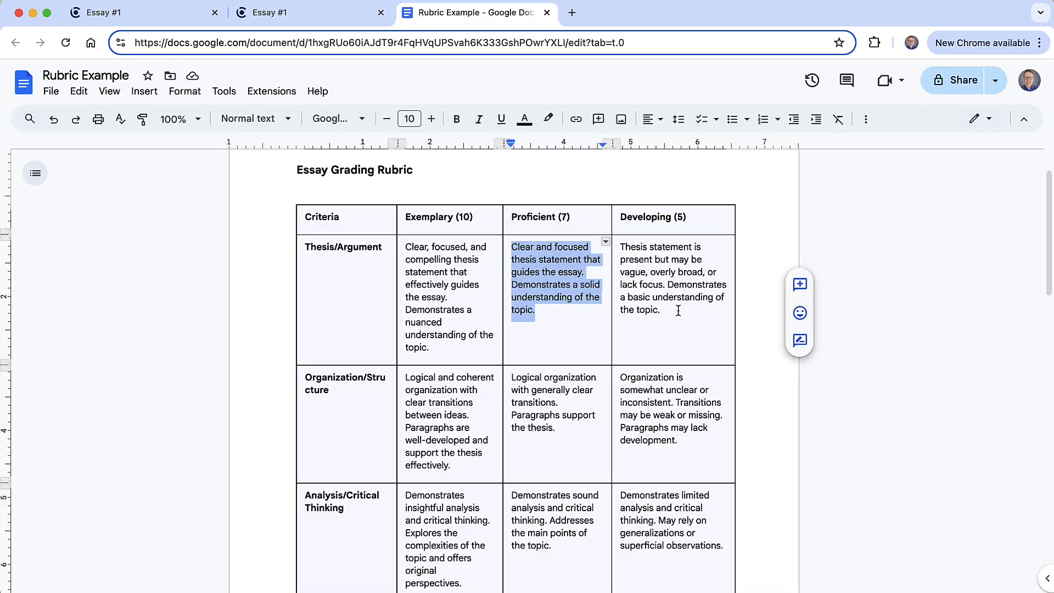
drag(680, 311, 616, 242)
key(ctrl+c)
key(ctrl+shift+Tab)
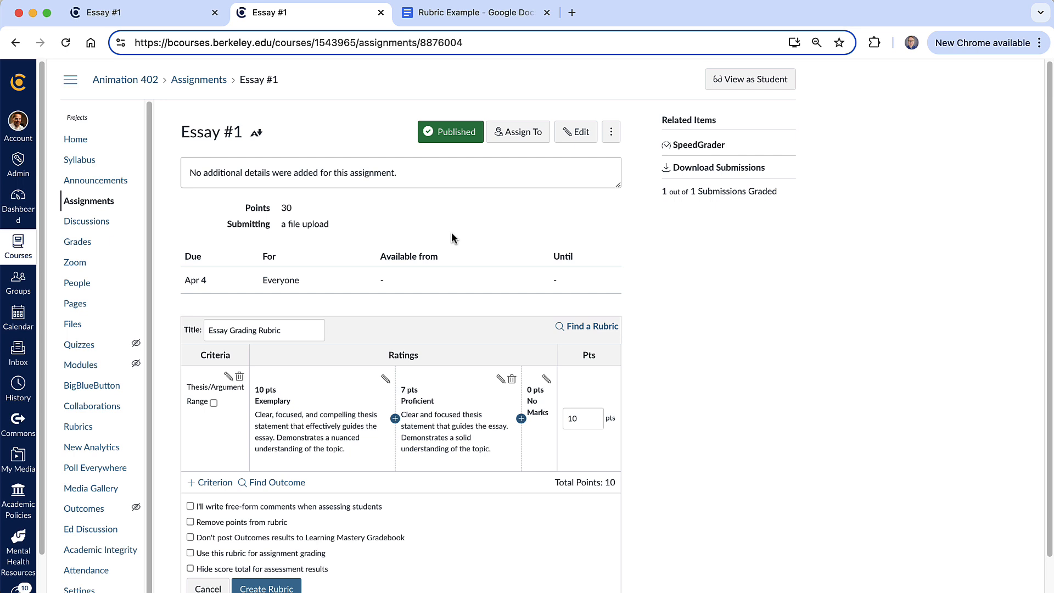
click(547, 379)
click(483, 416)
key(ctrl+v)
Step: Retitle the No Marks rating "Developing", set its score to 5 points and save it
triple_click(486, 346)
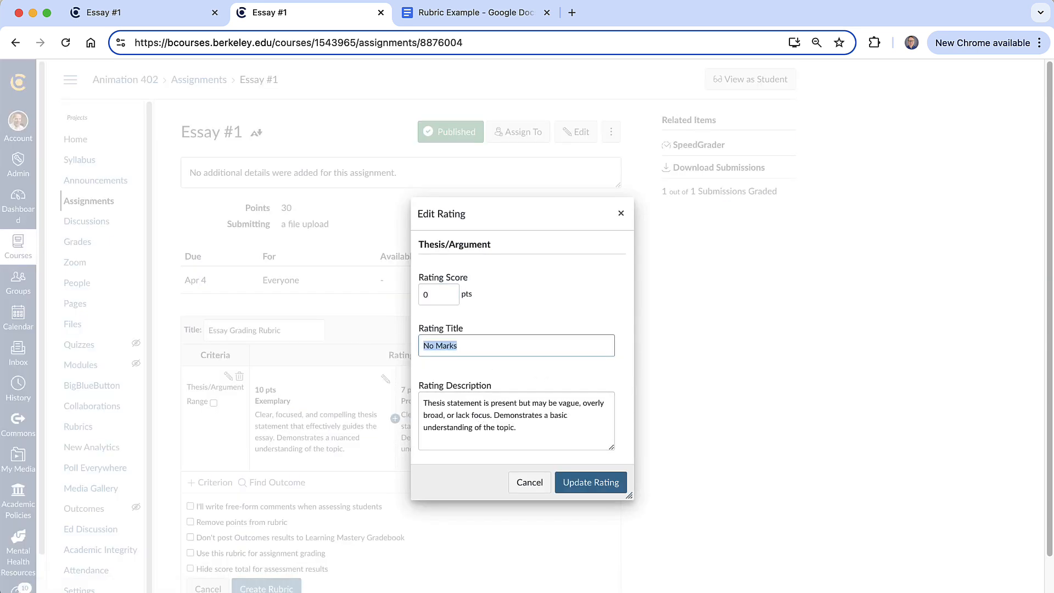
text(Developing)
click(545, 380)
click(442, 293)
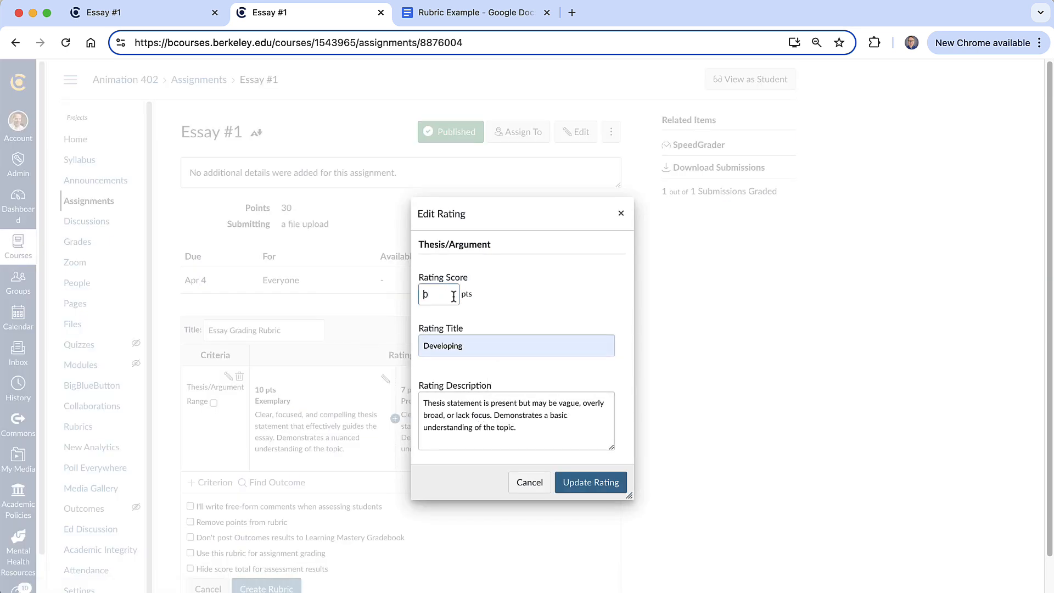
key(Delete)
text(5)
click(579, 484)
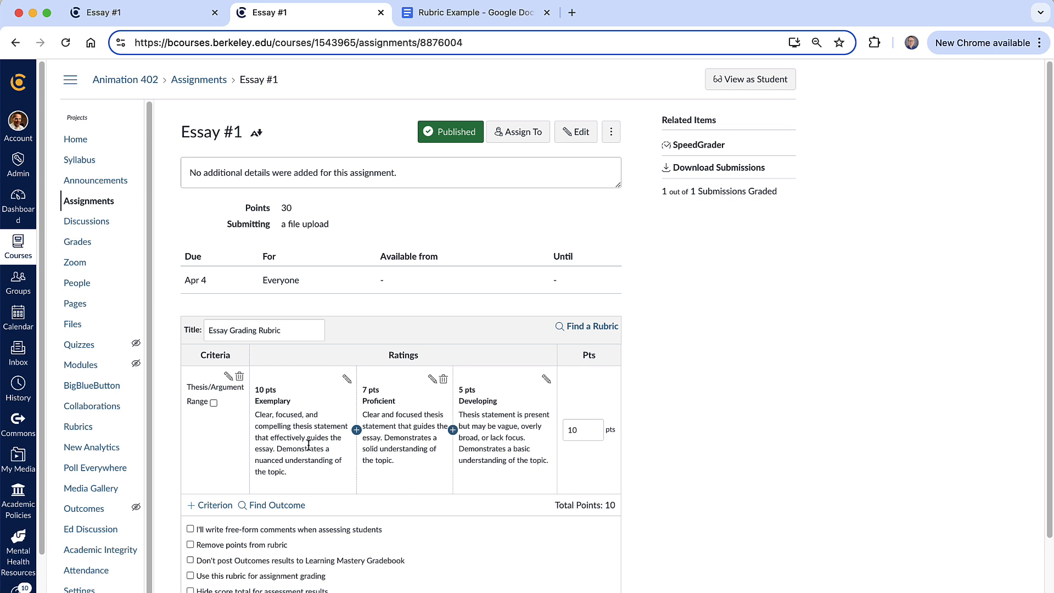
Step: Duplicate the Thesis/Argument criterion and name the copy "Organization/Structure"
scroll(476, 485, down, 2)
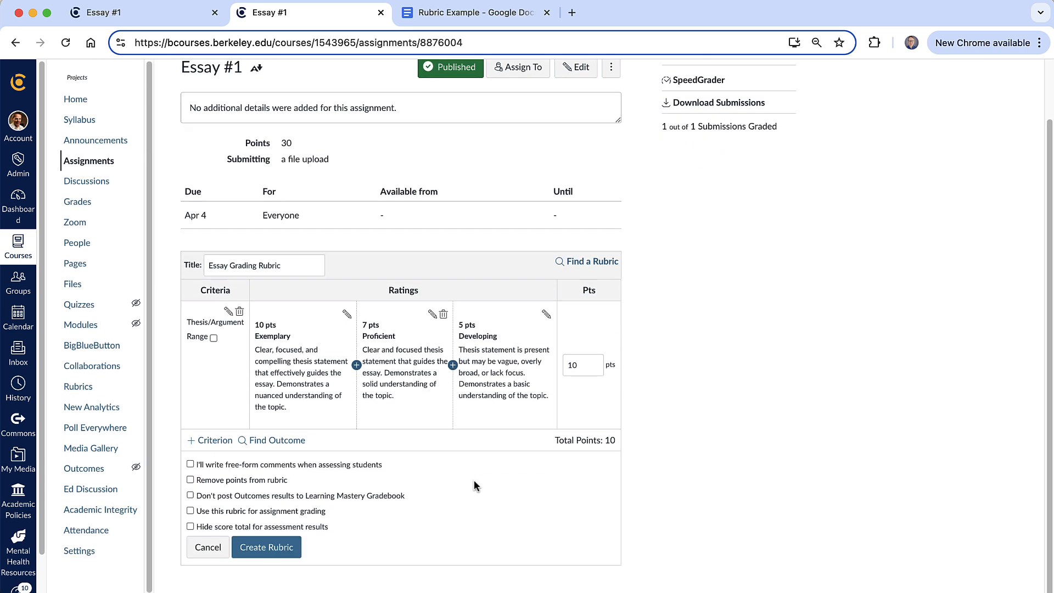
click(214, 441)
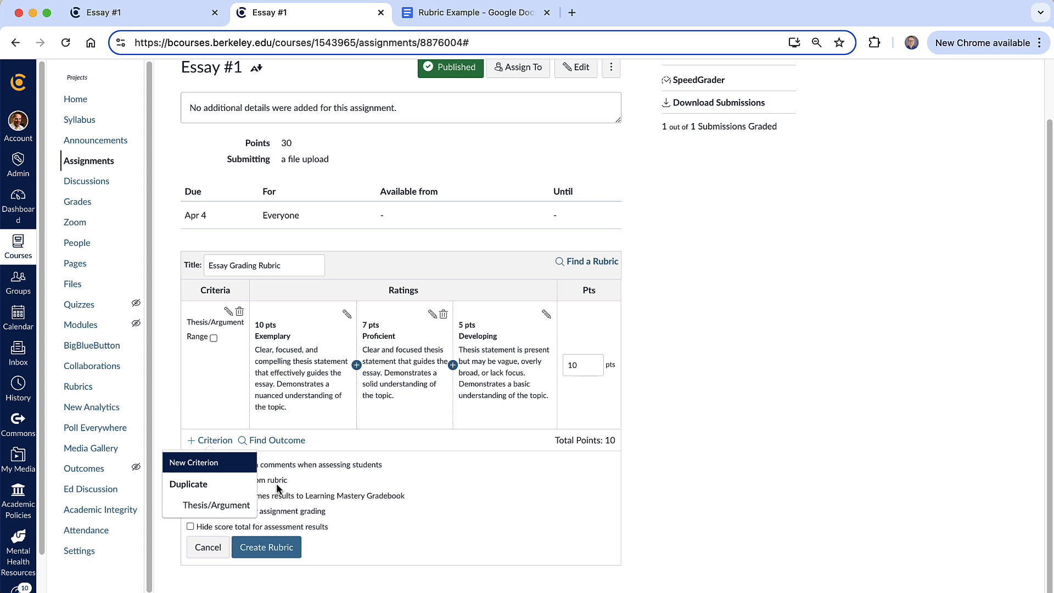
click(215, 505)
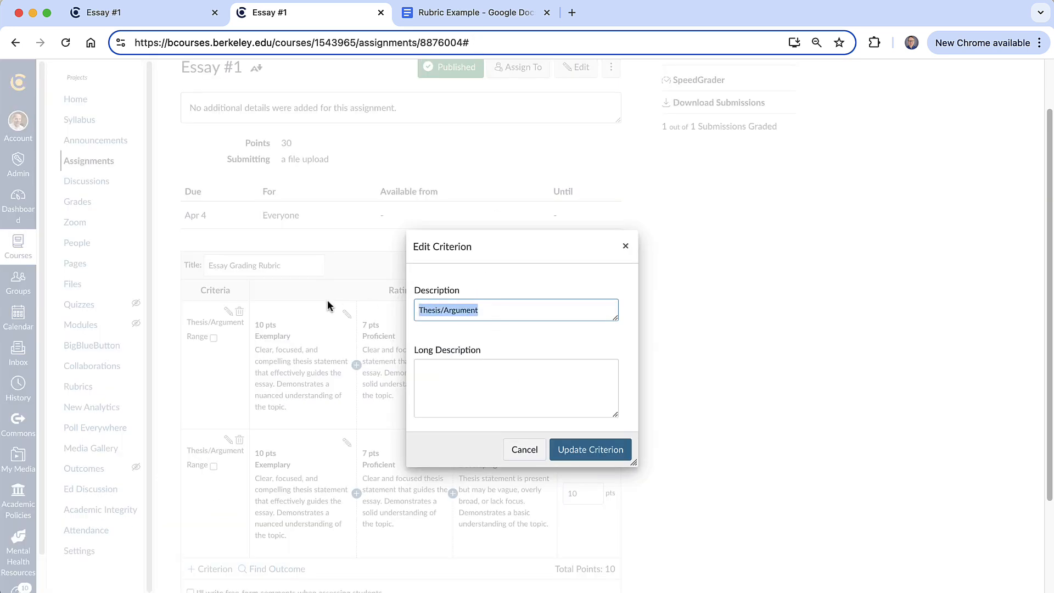
key(super+v)
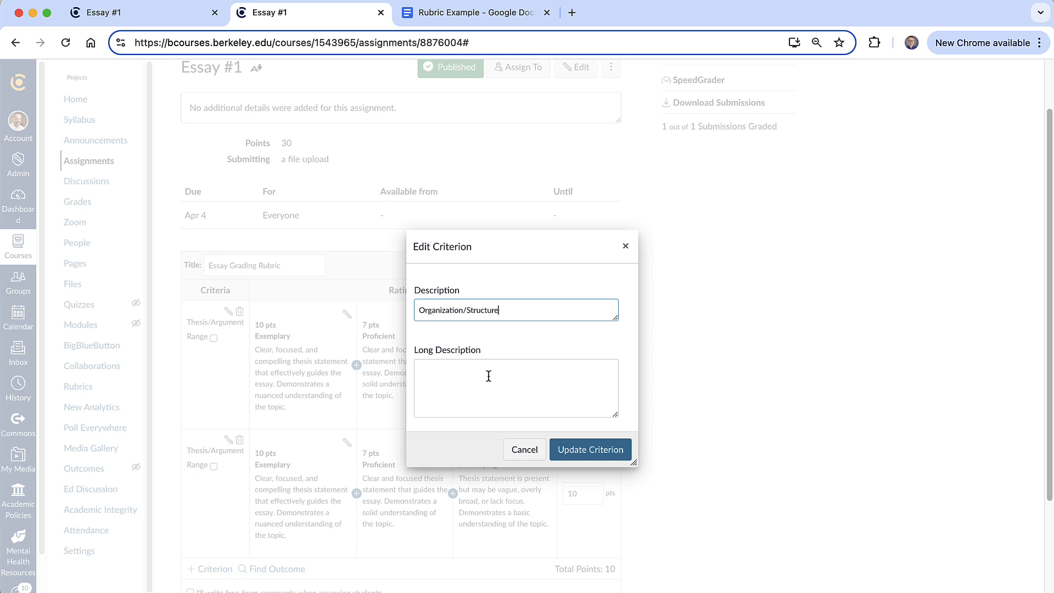
click(581, 449)
Step: Duplicate the Organization/Structure criterion and name the copy "Analysis/Critical Thinking"
scroll(544, 444, down, 3)
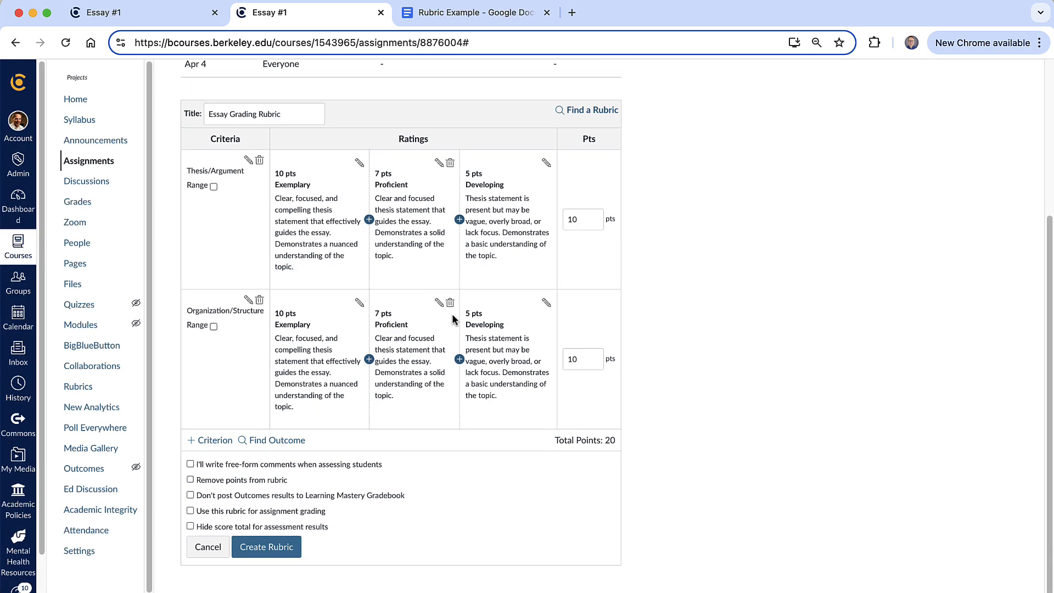
click(192, 442)
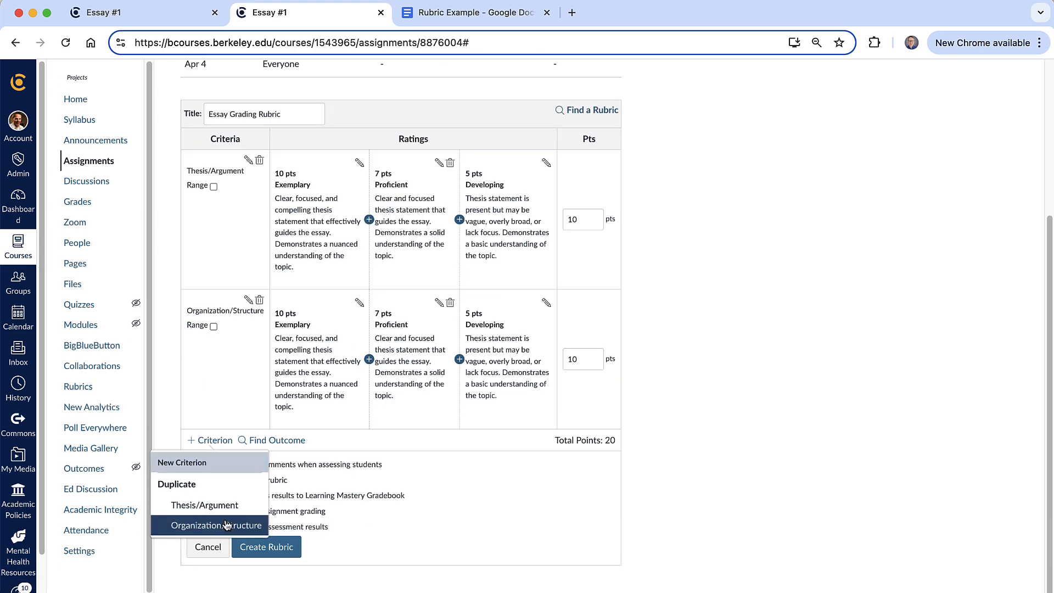
click(220, 523)
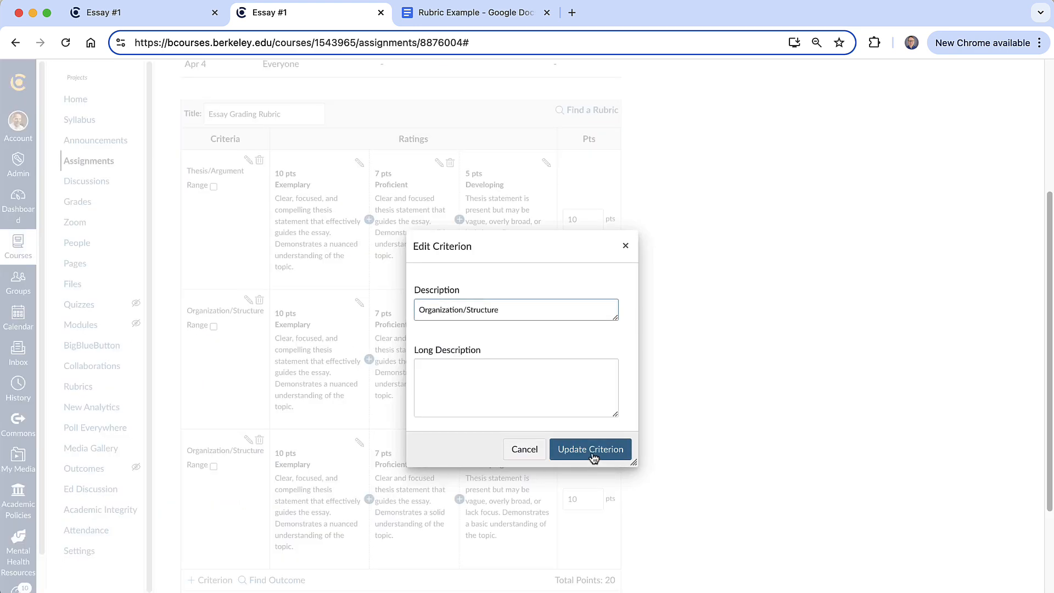
drag(514, 309, 313, 306)
text(Analysis/Critical Thinking)
click(587, 451)
Step: Compare the rubric's total with the assignment's points, then create the Essay Grading Rubric
scroll(569, 417, down, 3)
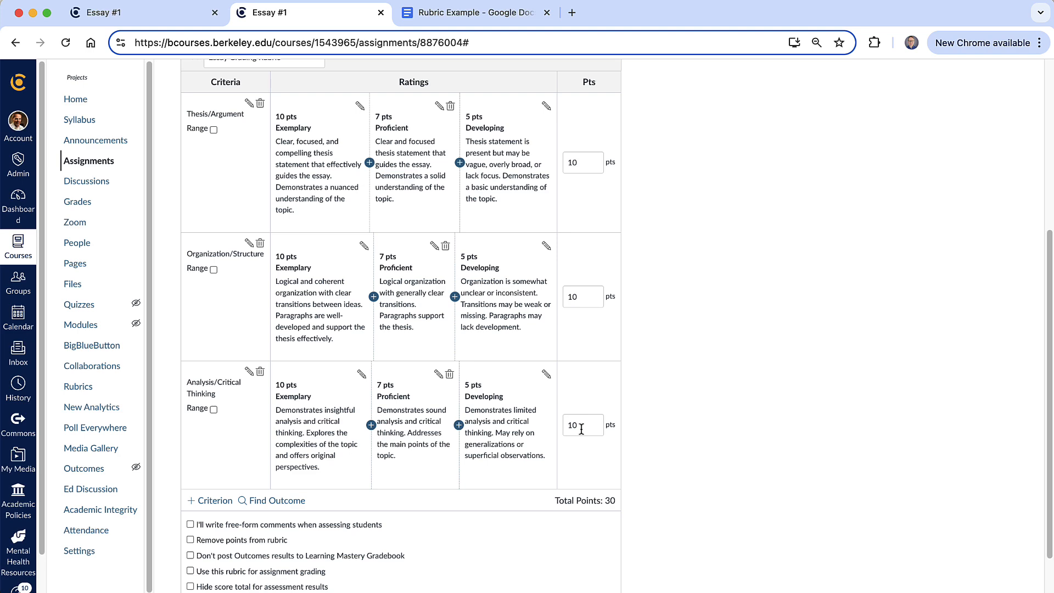
scroll(582, 429, up, 5)
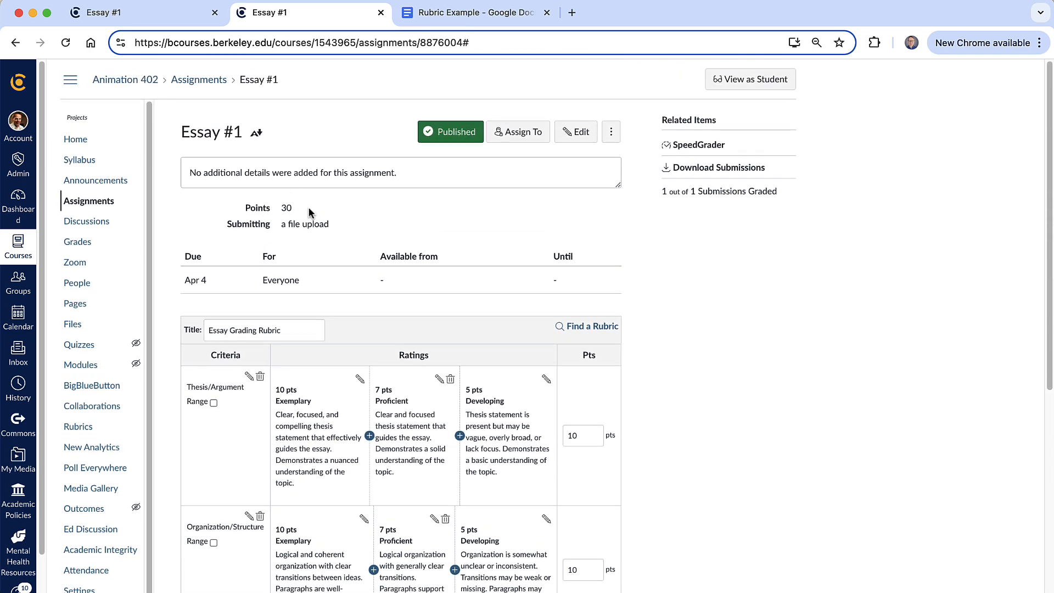
scroll(361, 254, down, 6)
scroll(364, 253, up, 1)
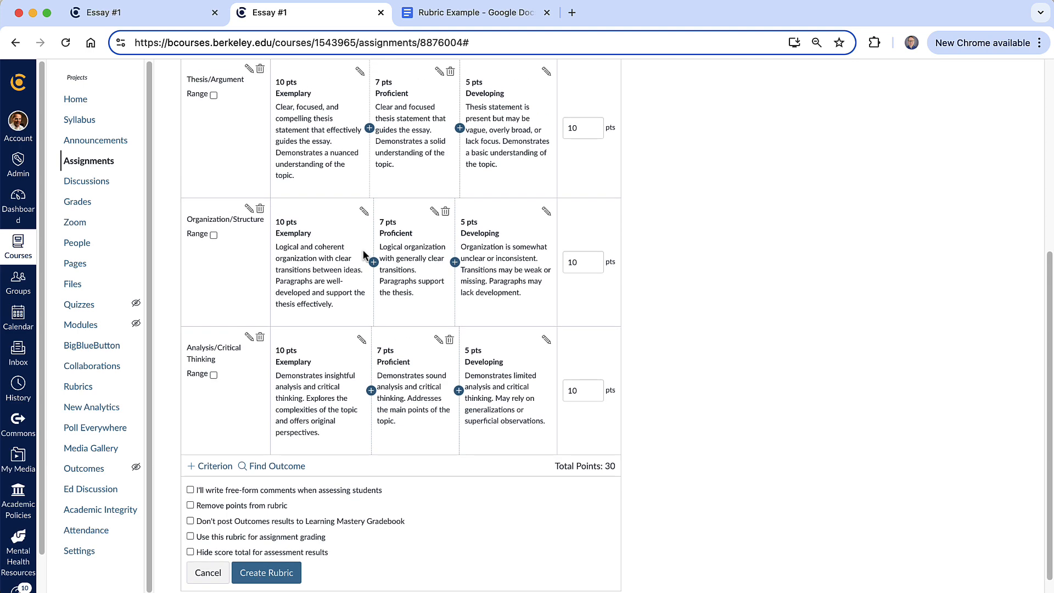
scroll(364, 249, down, 1)
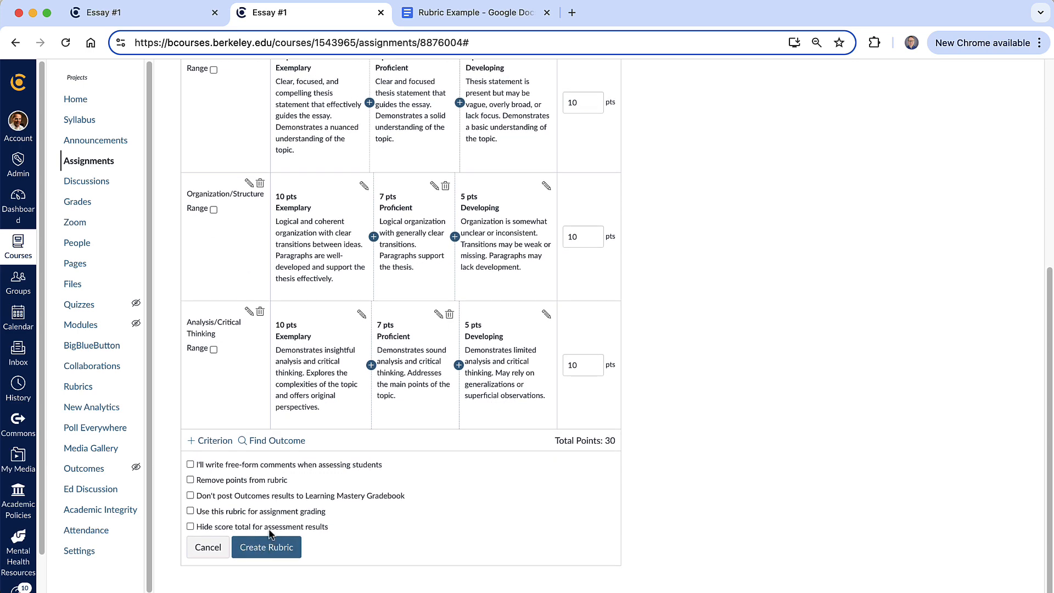
click(275, 549)
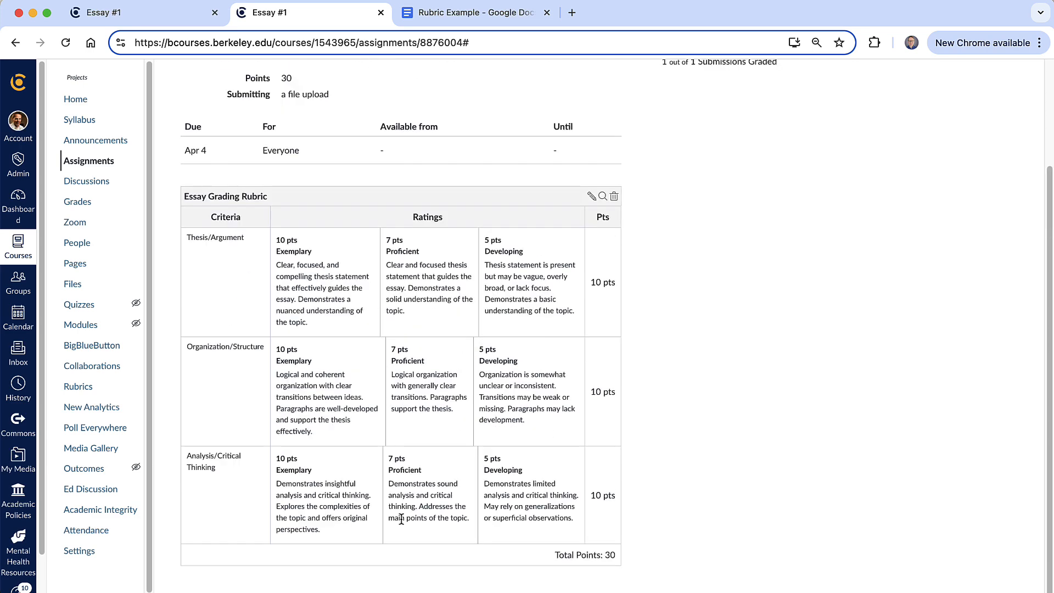
Step: Open Essay #1 in SpeedGrader, display the grading rubric and widen the grading pane until all rating columns fit
scroll(423, 382, up, 3)
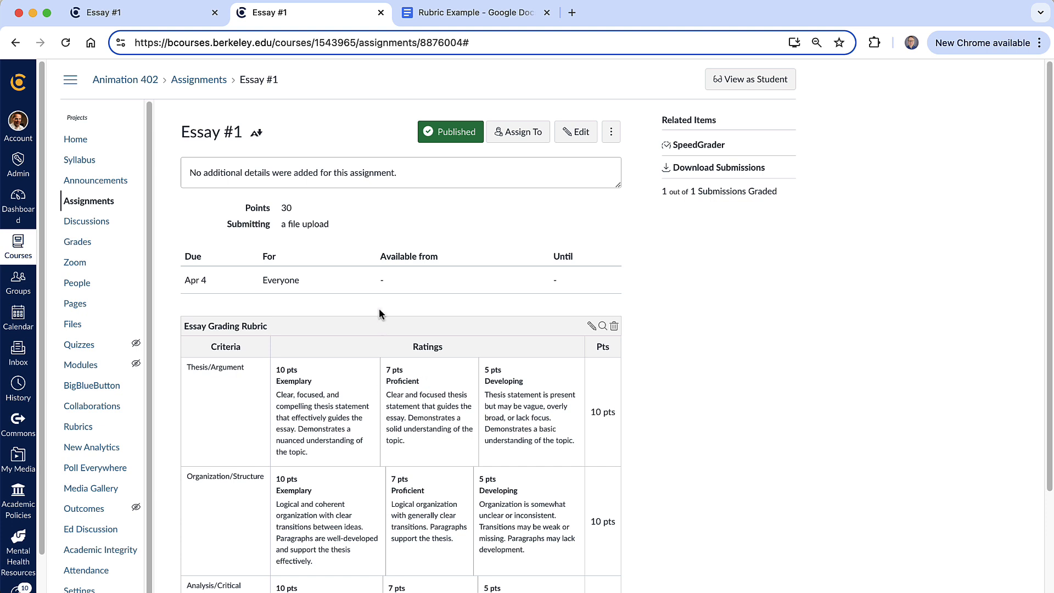
click(694, 146)
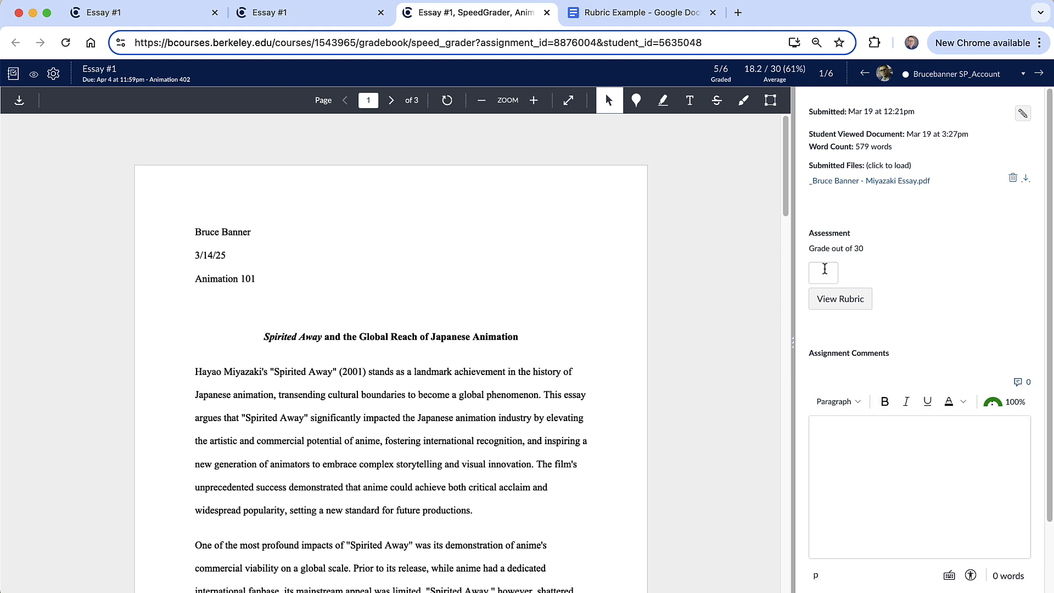
click(825, 271)
click(844, 307)
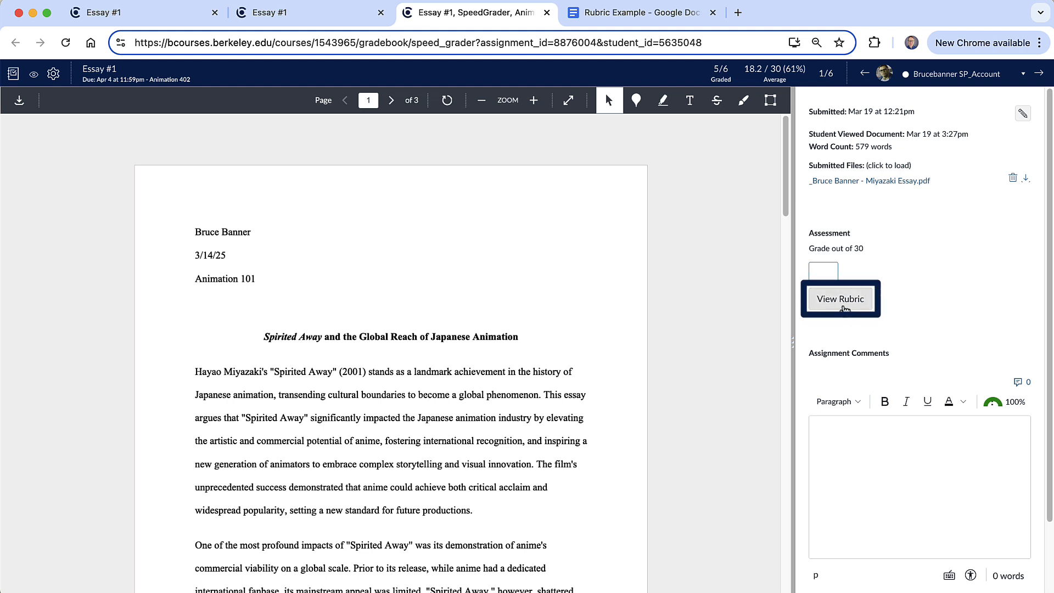
click(849, 301)
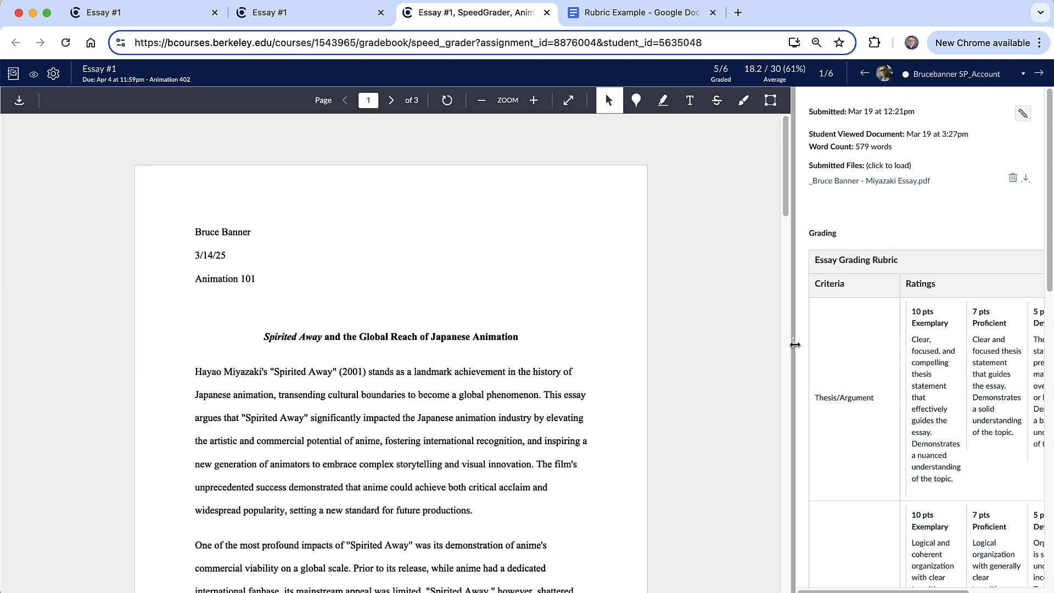
drag(795, 345, 528, 342)
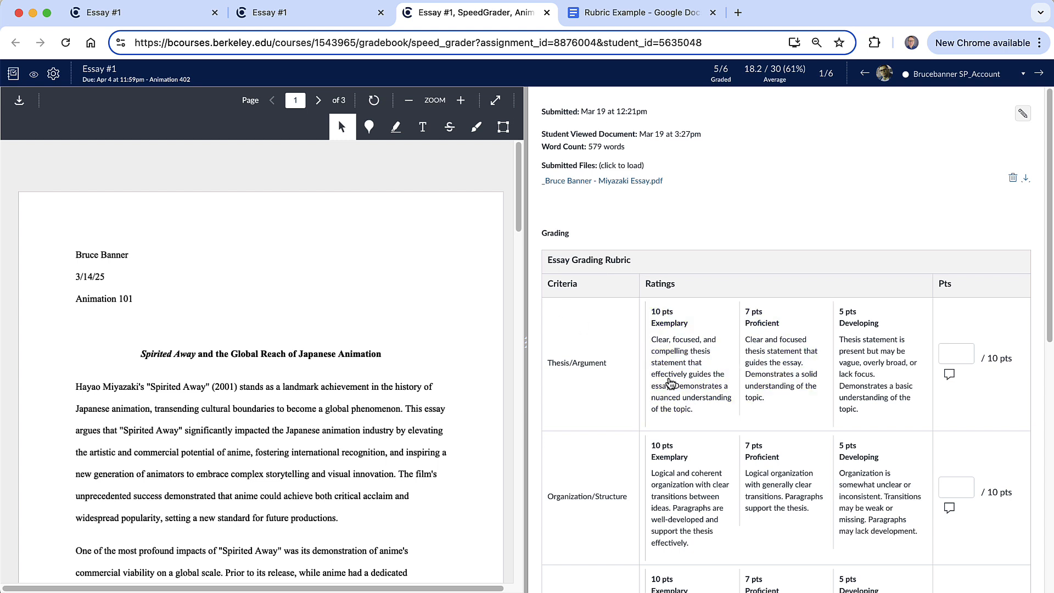
click(962, 351)
click(955, 492)
drag(960, 353, 925, 354)
key(BackSpace)
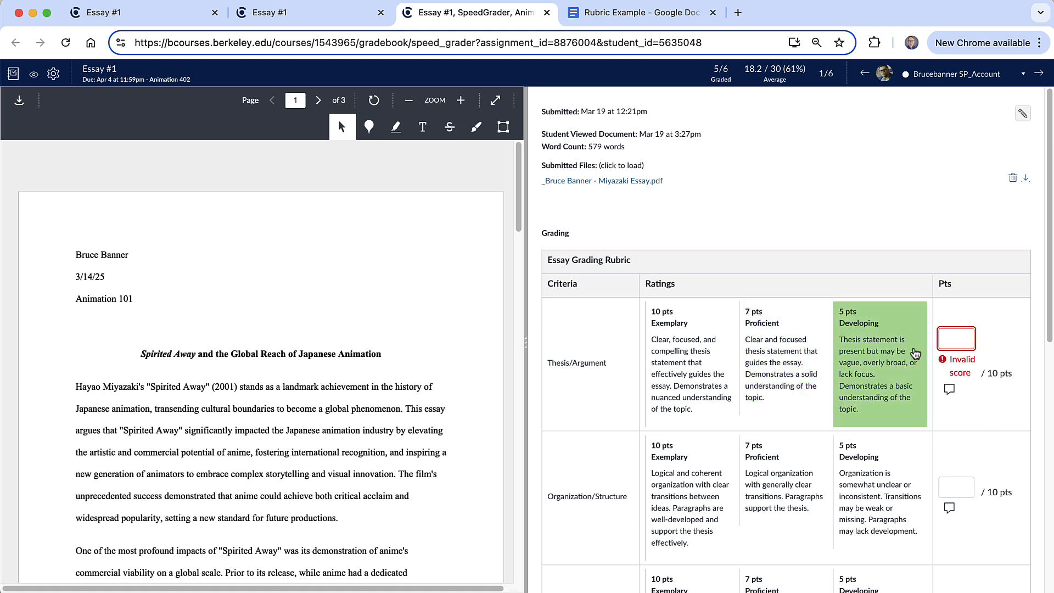
click(981, 307)
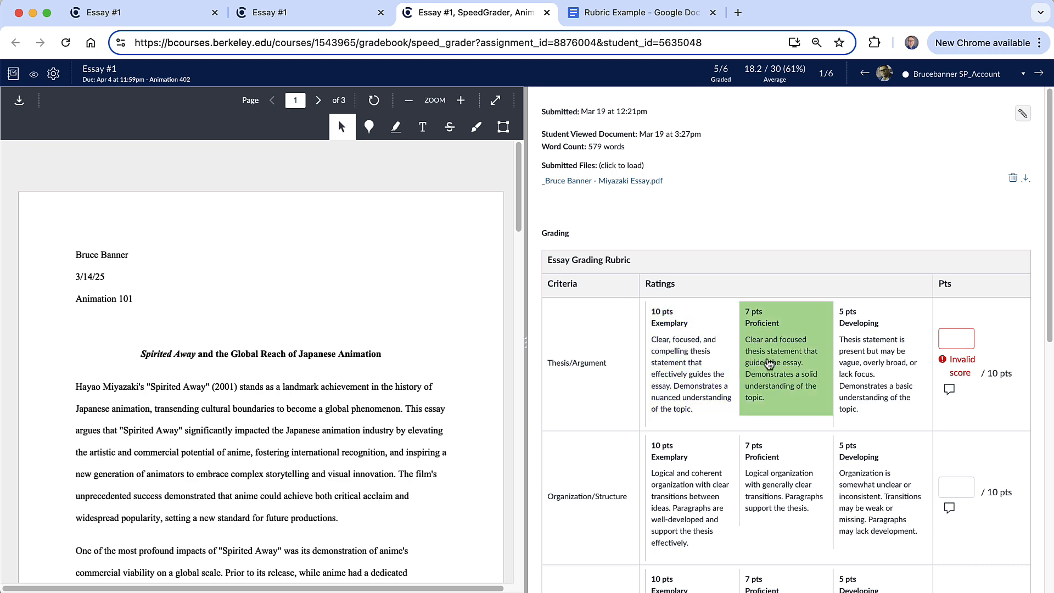
Step: Rate Thesis/Argument as Exemplary, Organization/Structure as Proficient and Analysis/Critical Thinking as Developing, and save the rubric assessment
scroll(769, 363, down, 3)
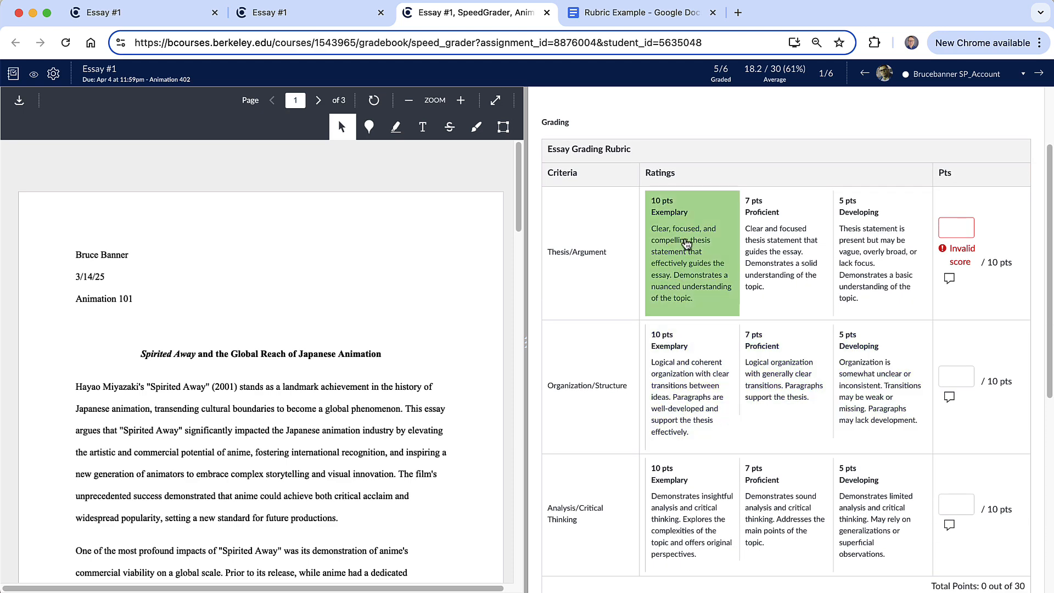
click(686, 245)
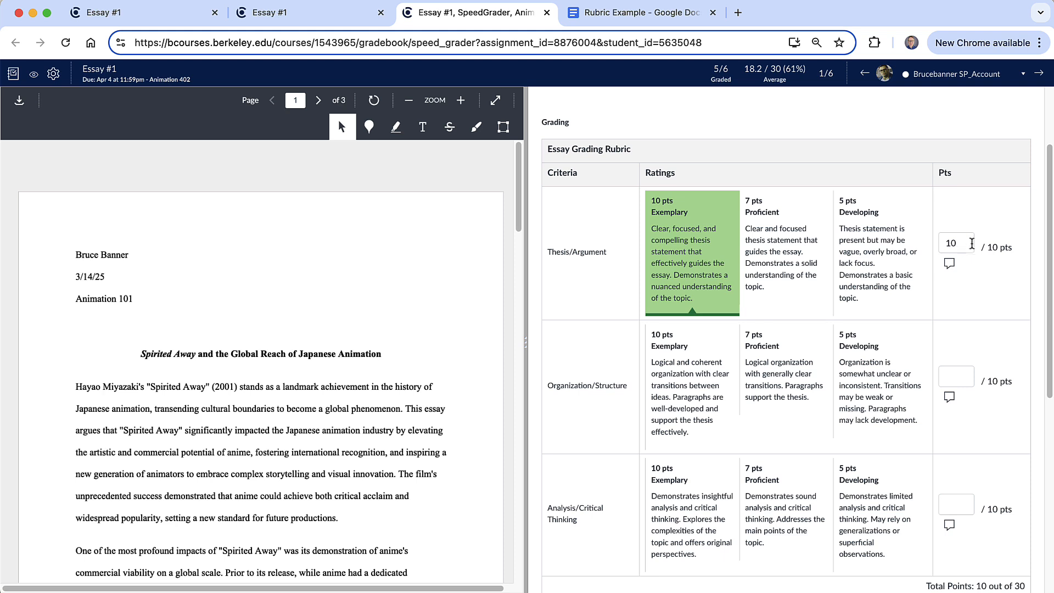
click(779, 371)
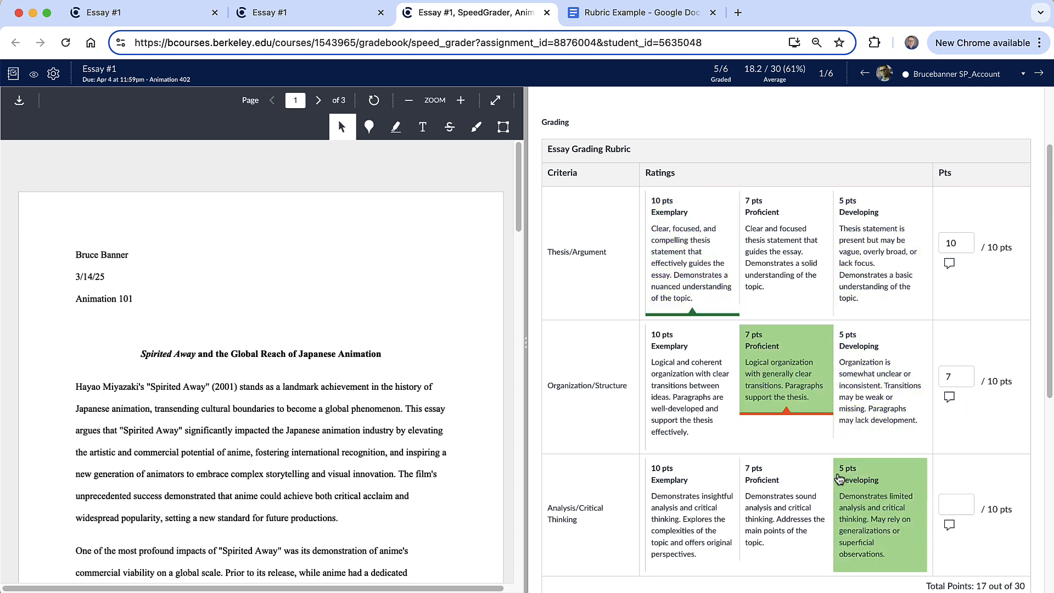
click(886, 504)
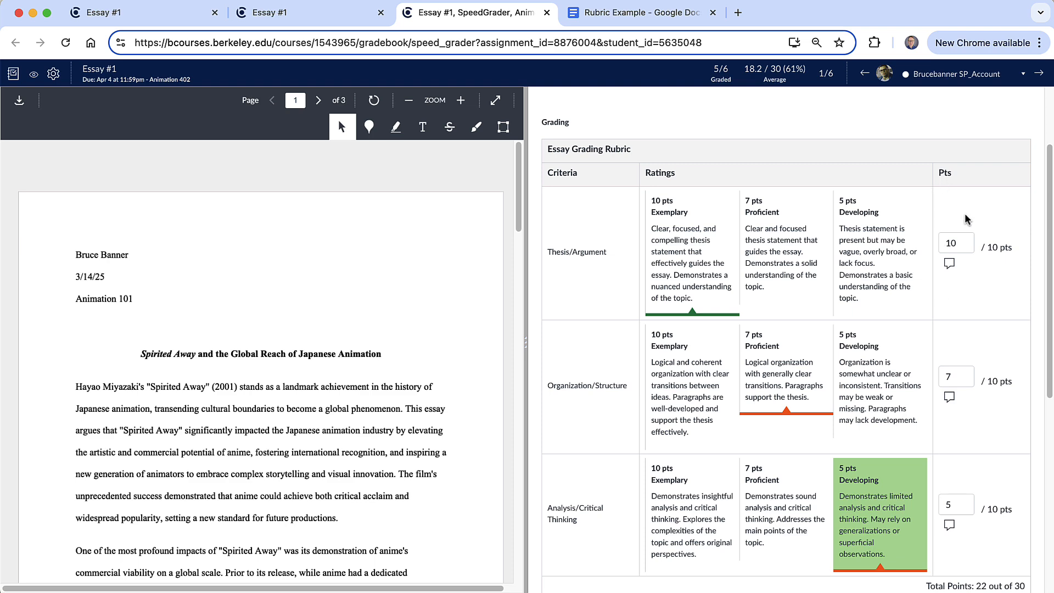
scroll(982, 442, down, 2)
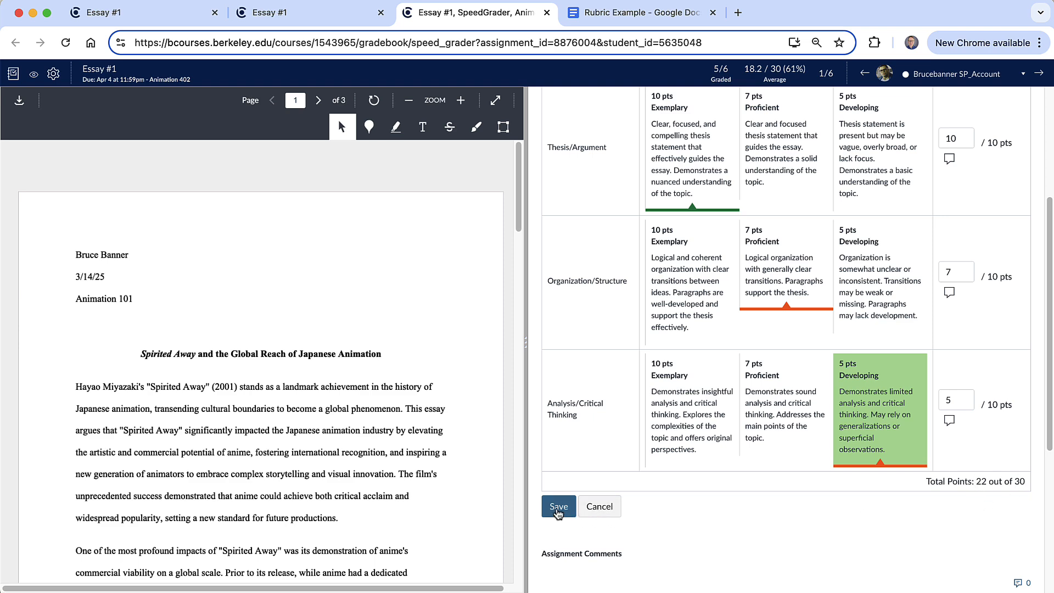
click(558, 506)
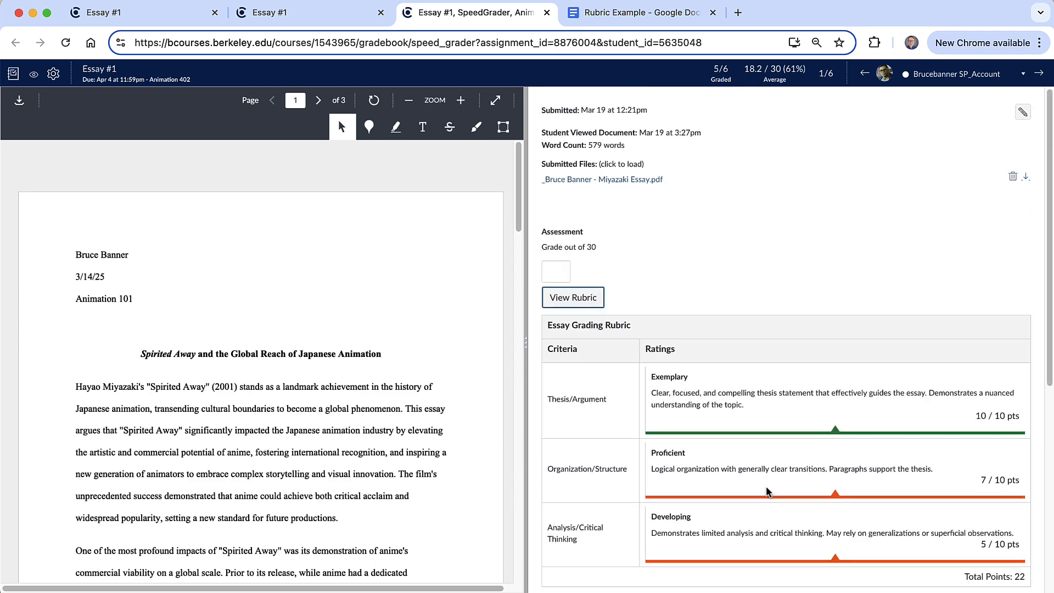
Step: Review the saved rubric assessment and enter 22 as the submission's grade out of 30
scroll(768, 491, down, 5)
scroll(768, 490, up, 2)
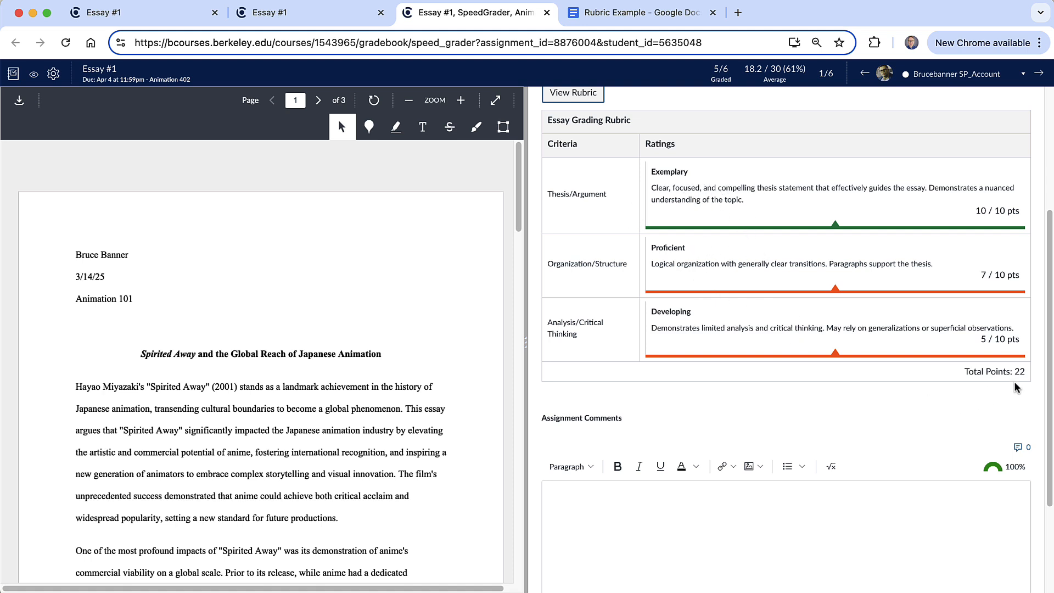
scroll(986, 377, up, 5)
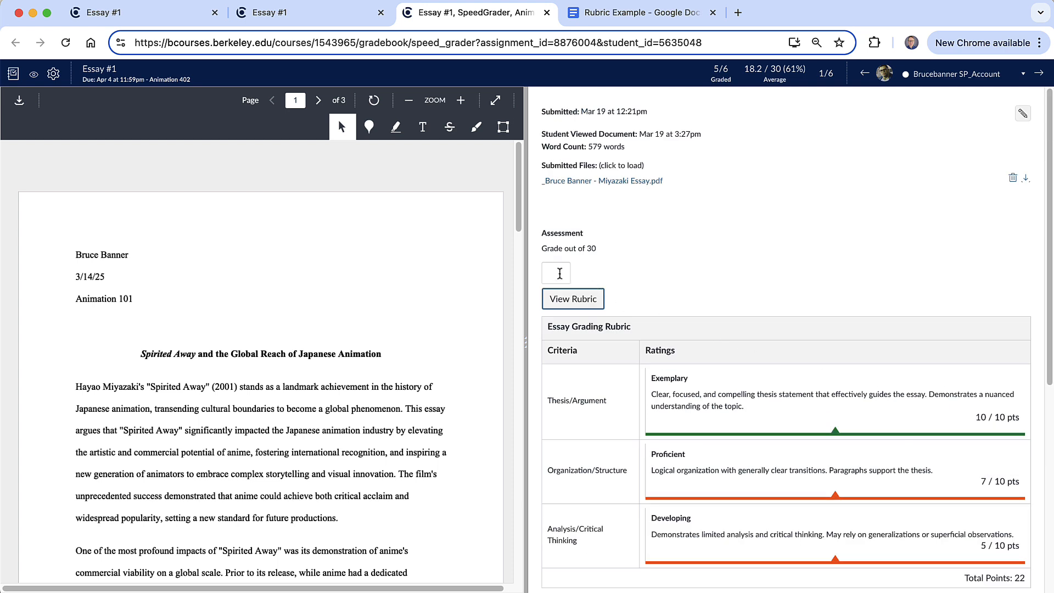
click(559, 273)
text(22)
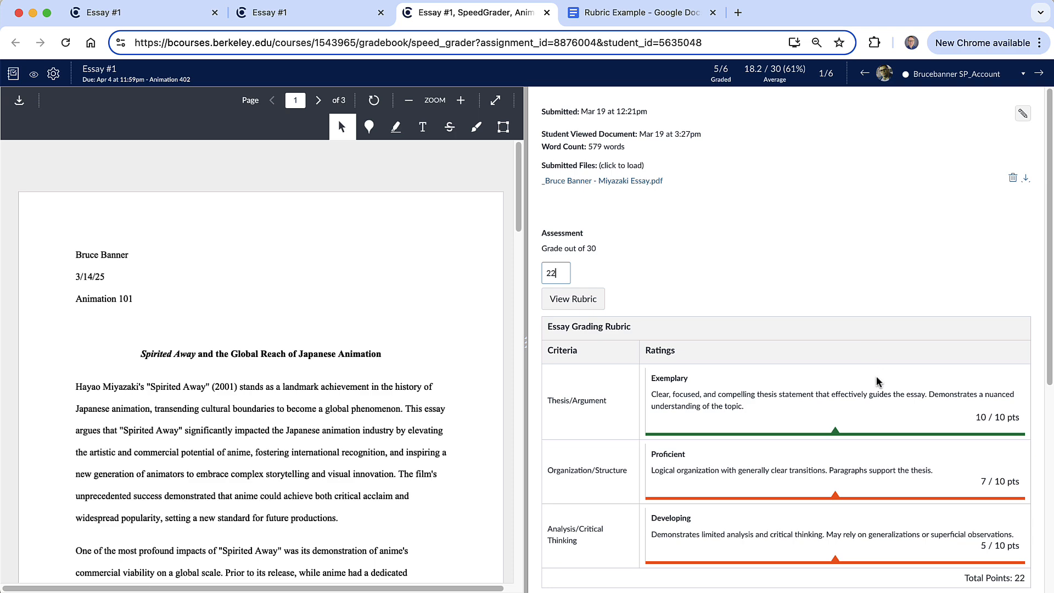
scroll(878, 384, down, 6)
scroll(882, 383, up, 6)
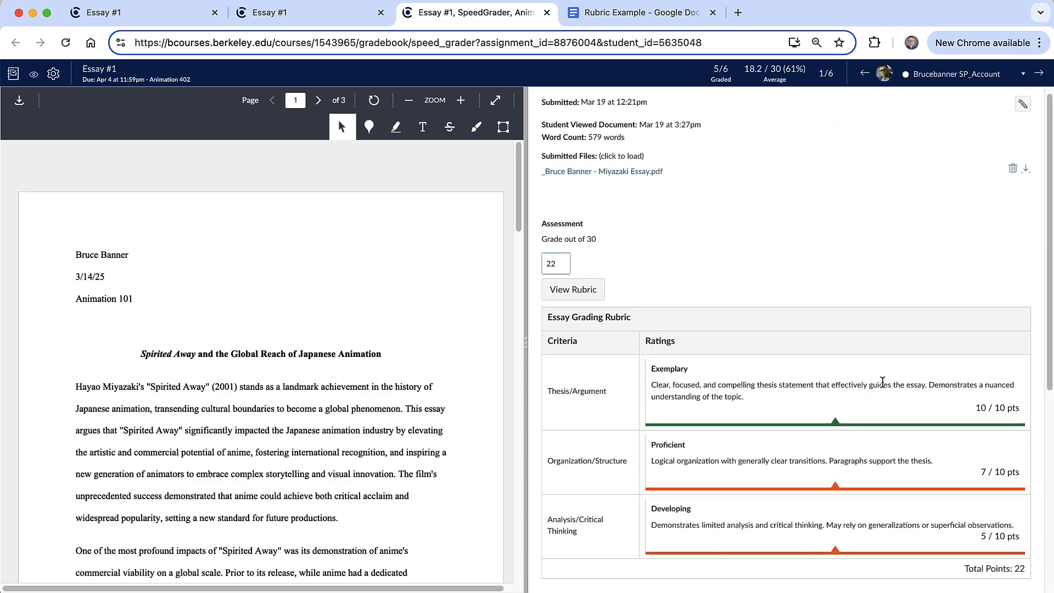
Step: Move on to the second student and return to the first student's submission to check its grade and rubric ratings
click(1039, 74)
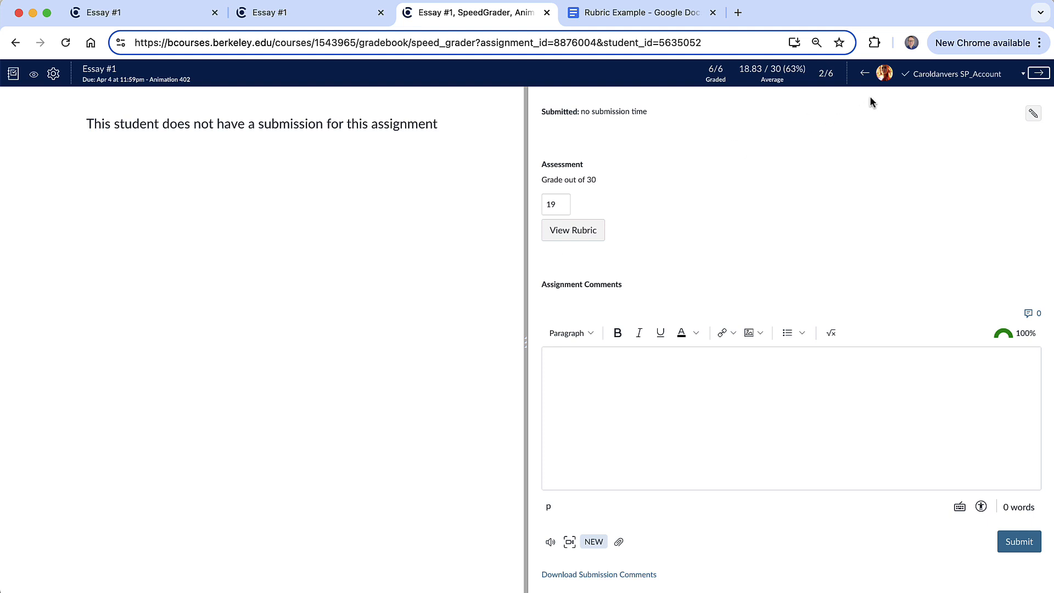
click(865, 73)
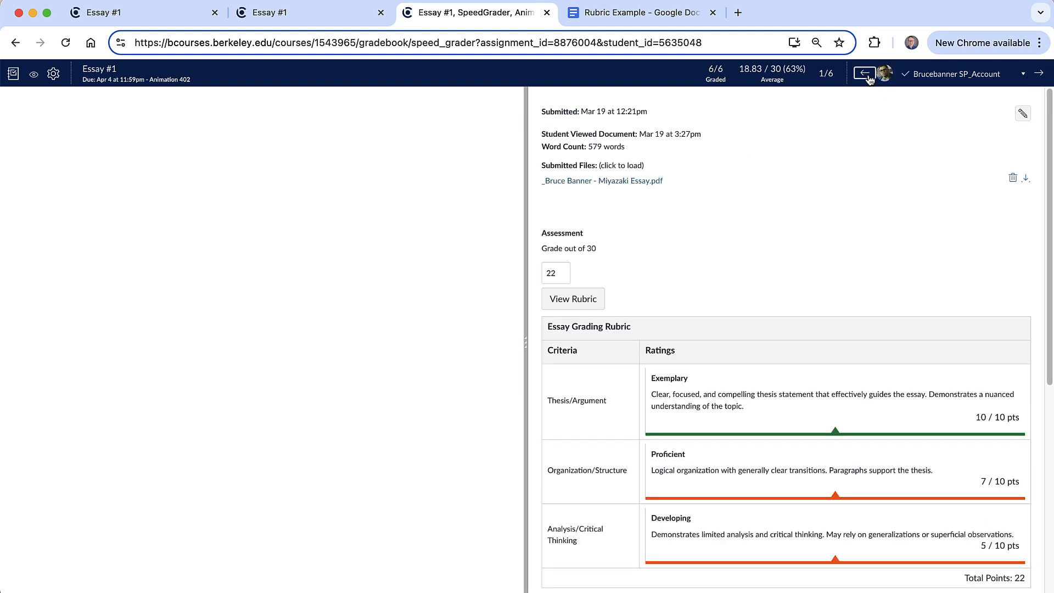
scroll(815, 373, down, 3)
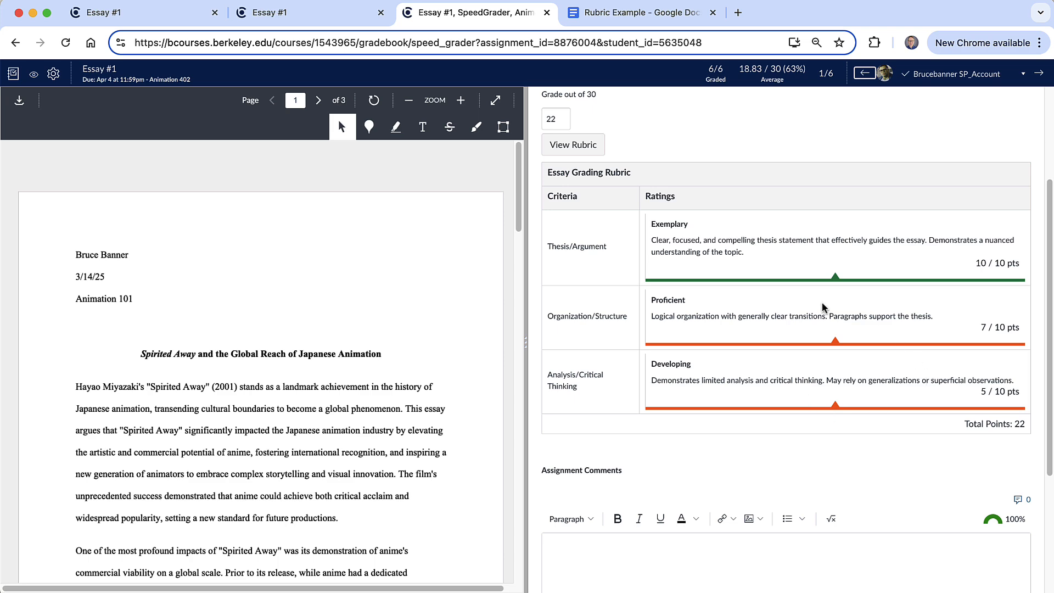
Step: Reopen the rubric for editing, look over the selected ratings and close it without saving changes
click(574, 152)
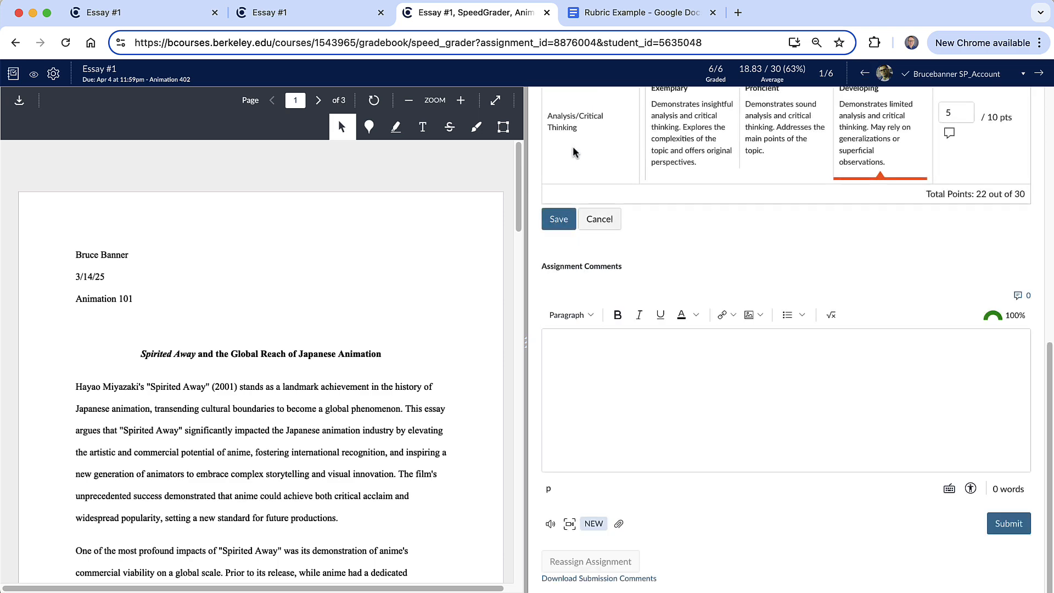
scroll(791, 274, up, 6)
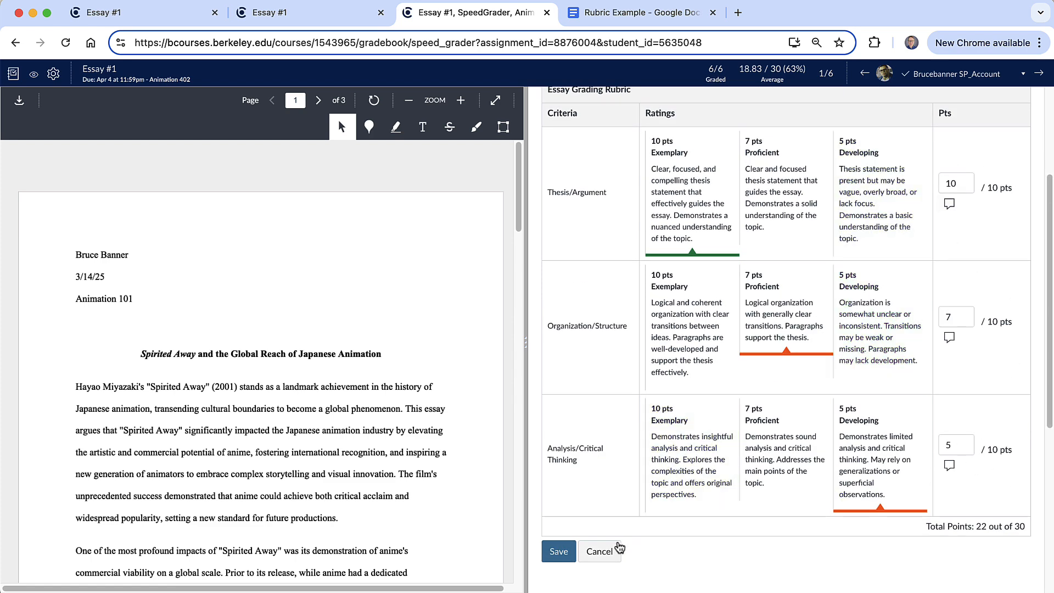
click(620, 547)
scroll(746, 373, down, 1)
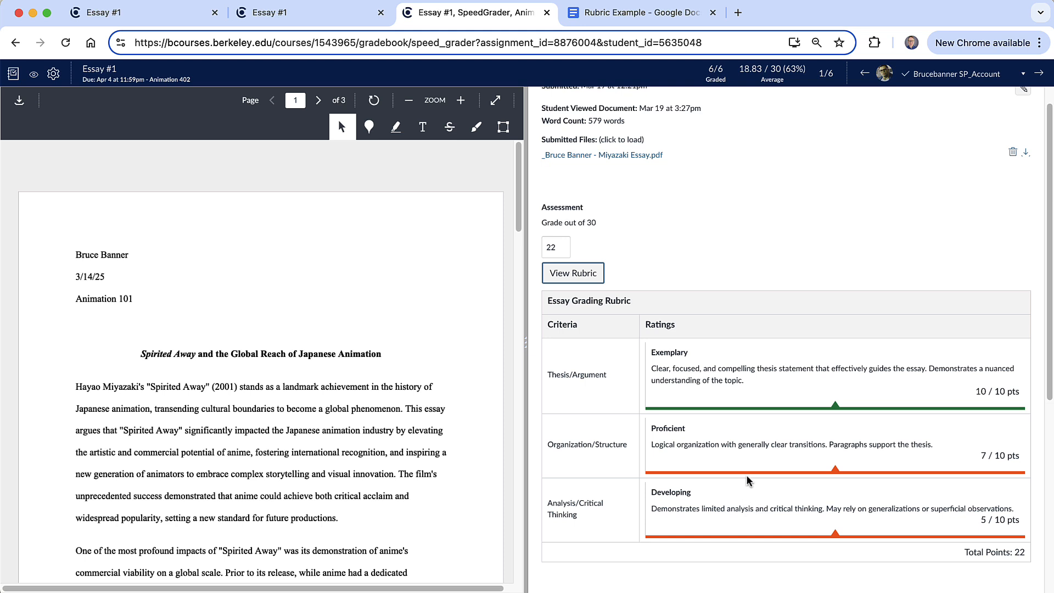
Step: Close SpeedGrader and open the Essay #2 assignment from the Animation 402 course's assignments
click(547, 12)
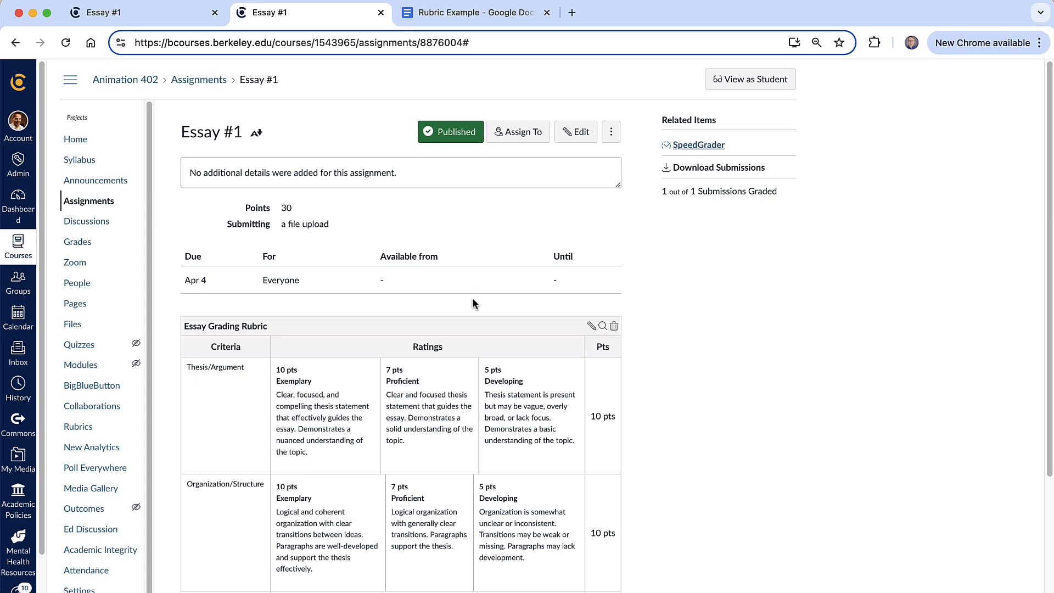
click(131, 202)
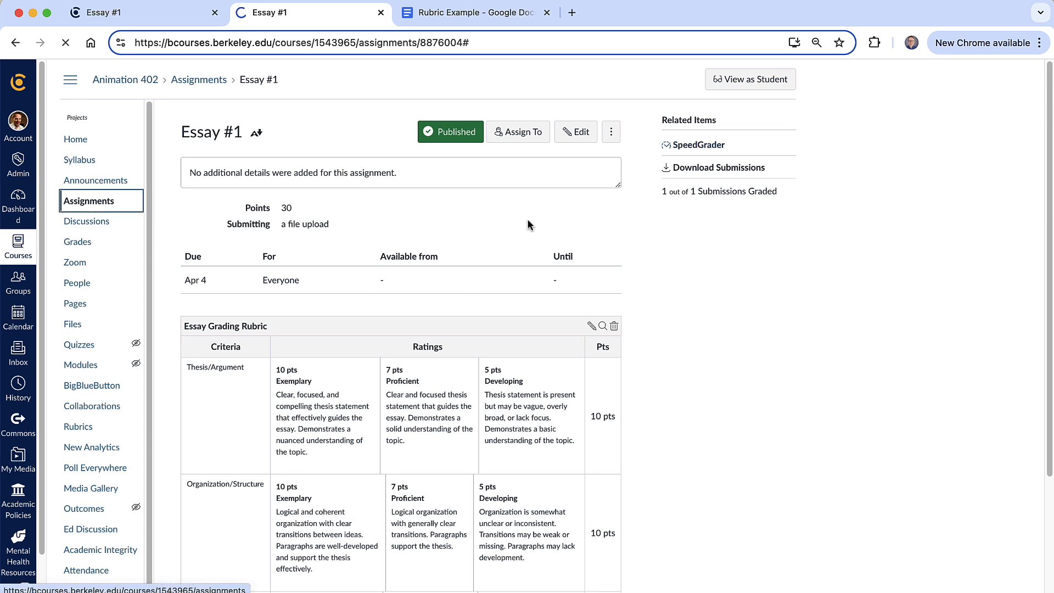
click(240, 284)
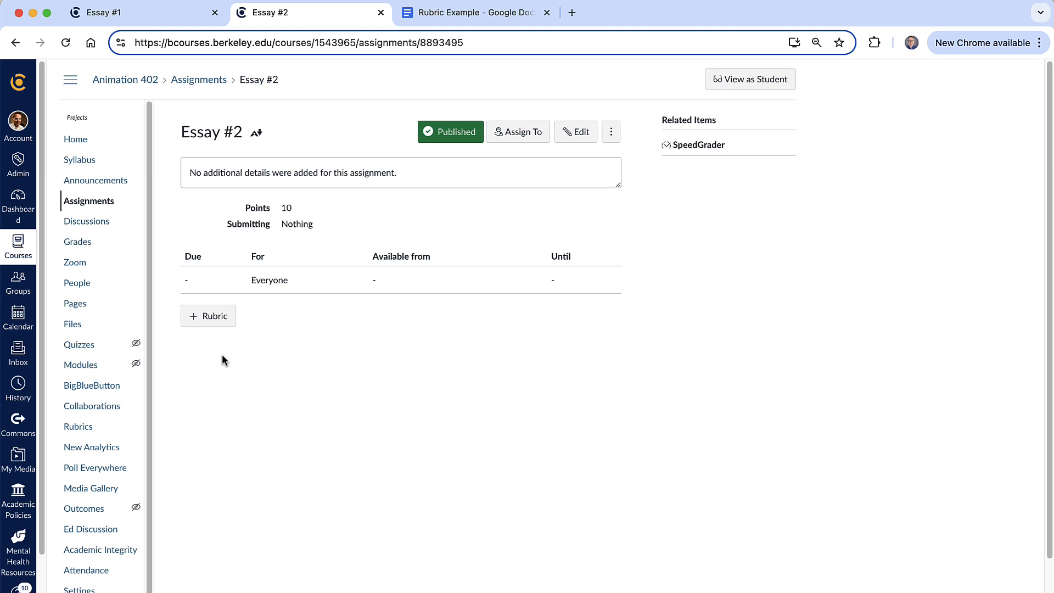
Step: Attach the existing Essay Grading Rubric from Animation 402 to the Essay #2 assignment and look over its criteria
click(209, 320)
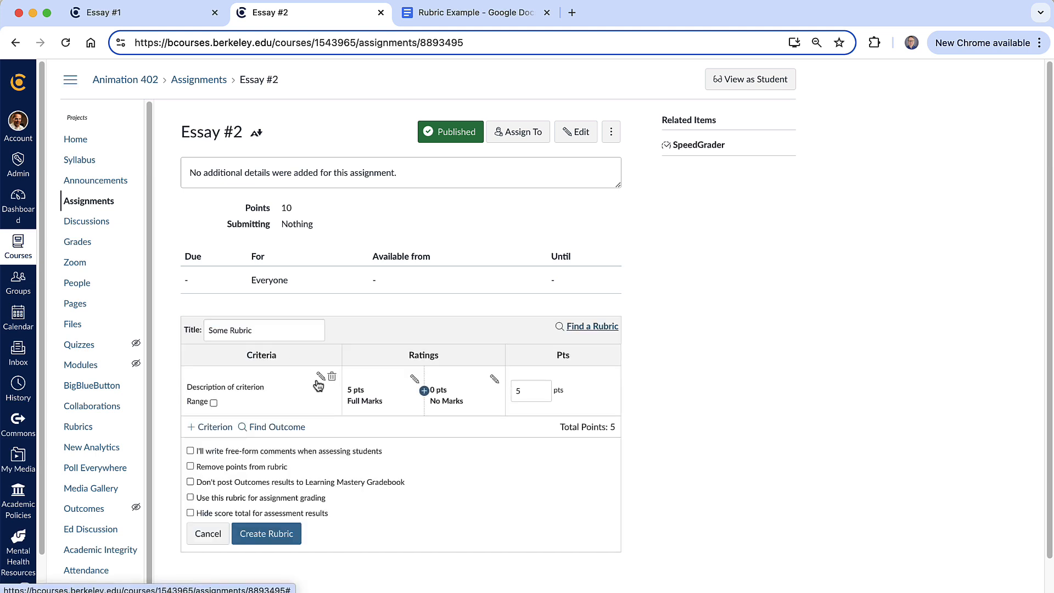
click(591, 325)
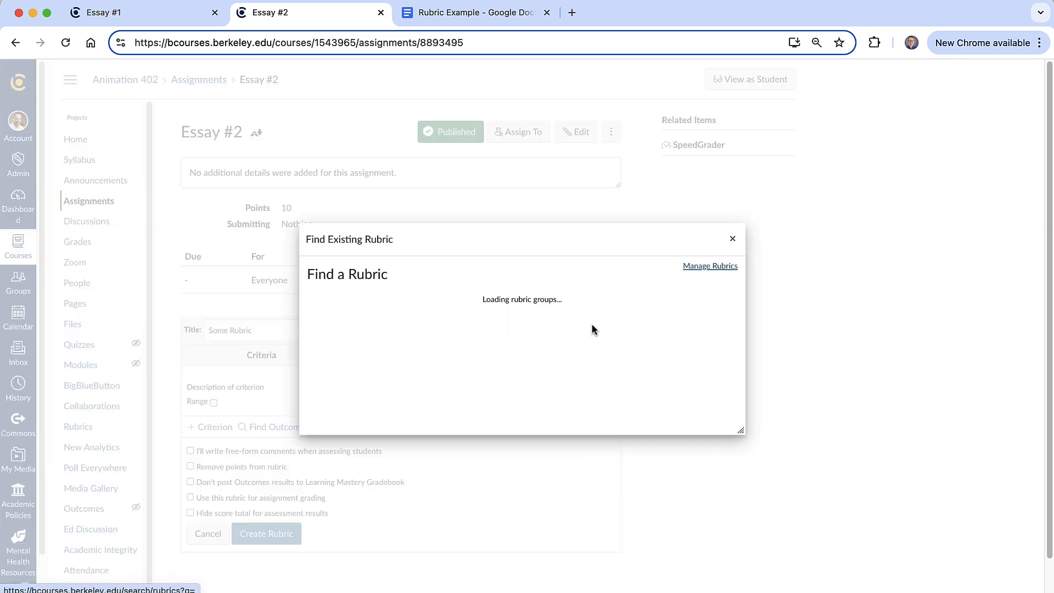
scroll(393, 316, down, 3)
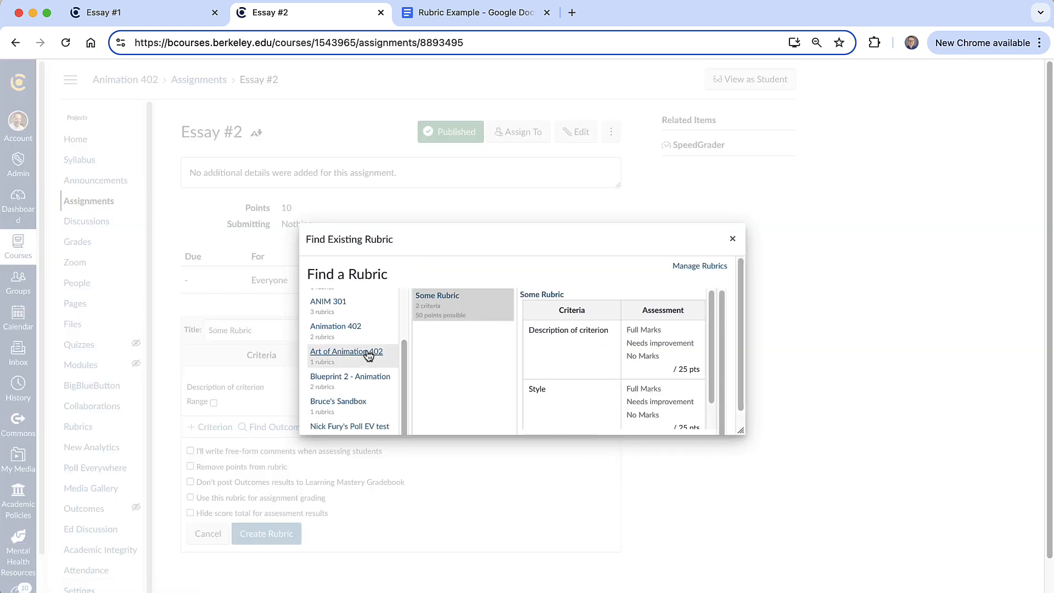
click(345, 337)
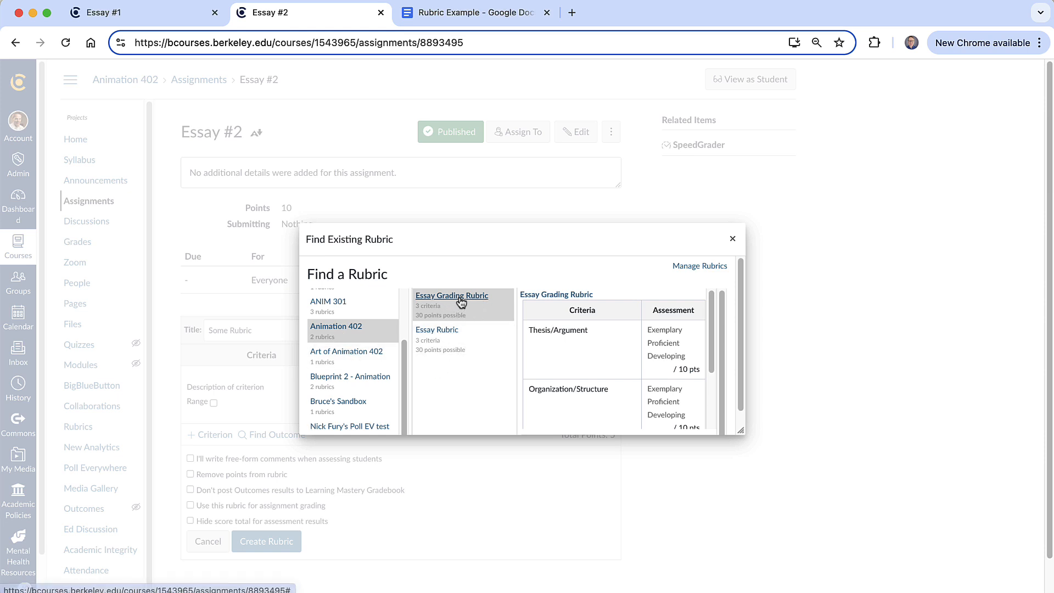
drag(743, 381, 737, 458)
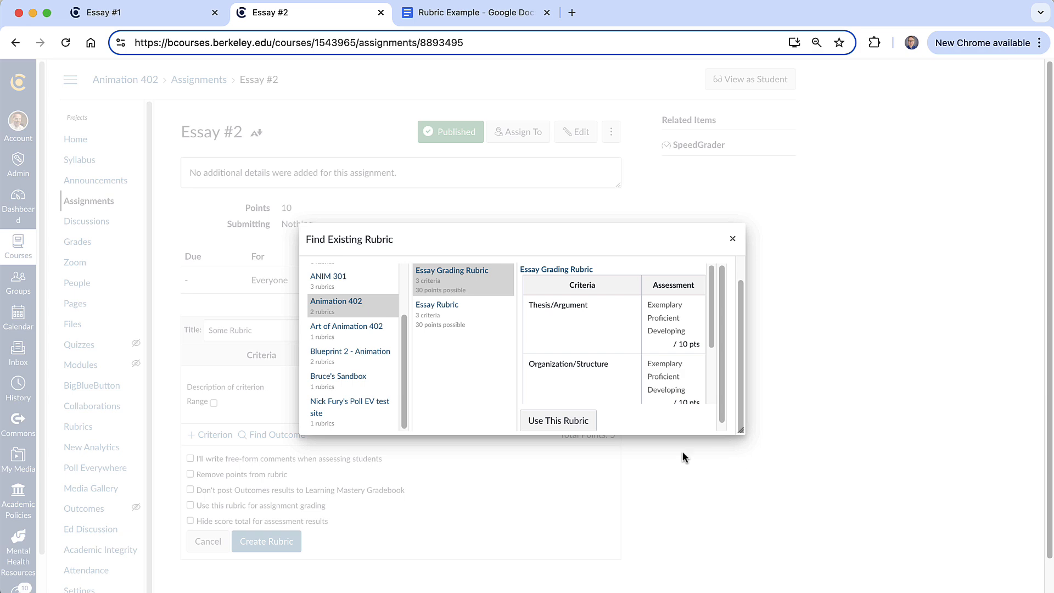
click(549, 426)
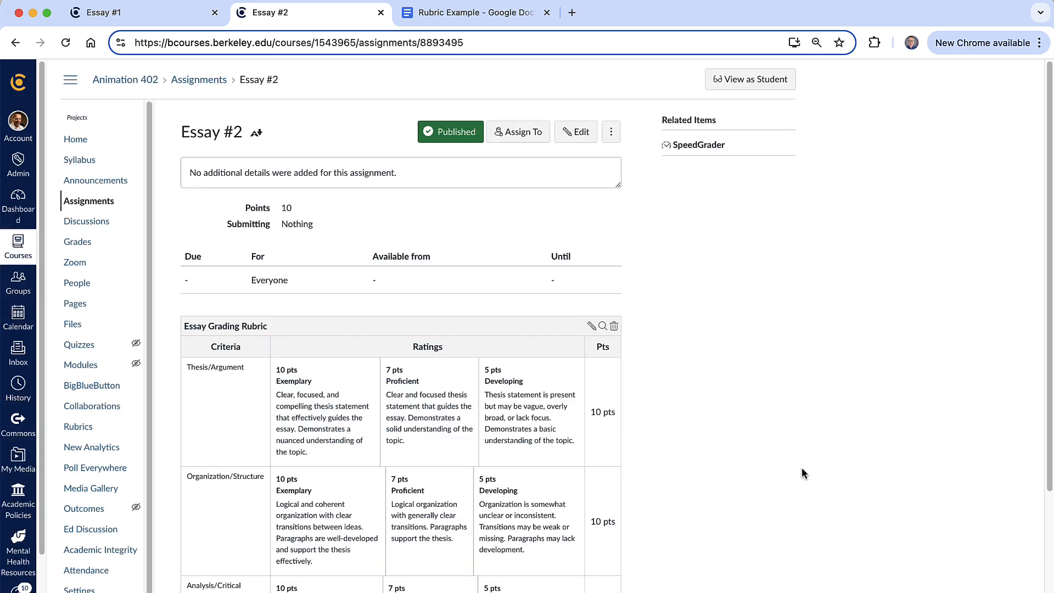
scroll(539, 405, down, 5)
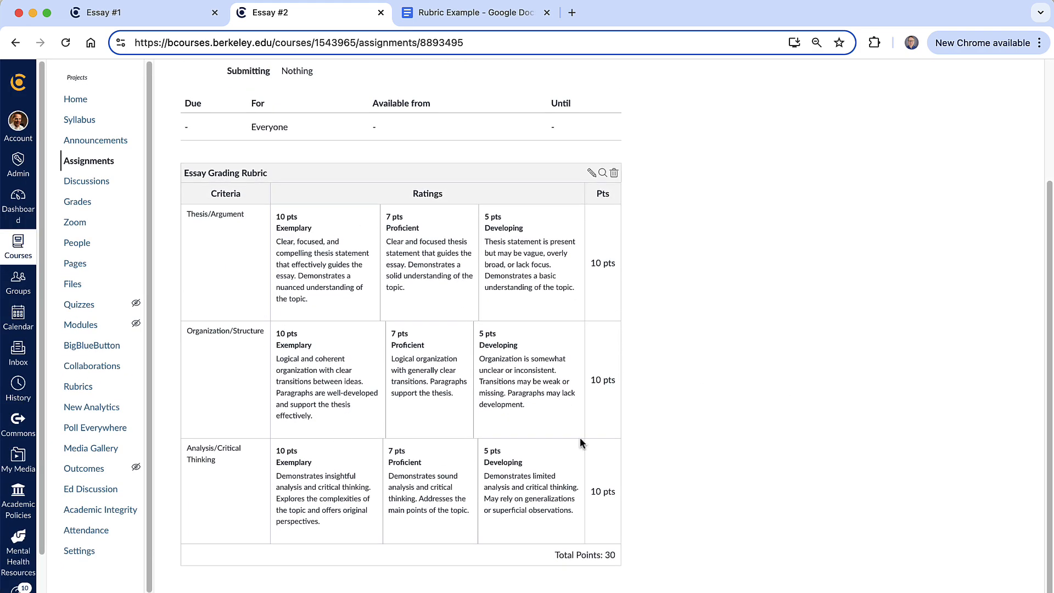
scroll(378, 338, up, 3)
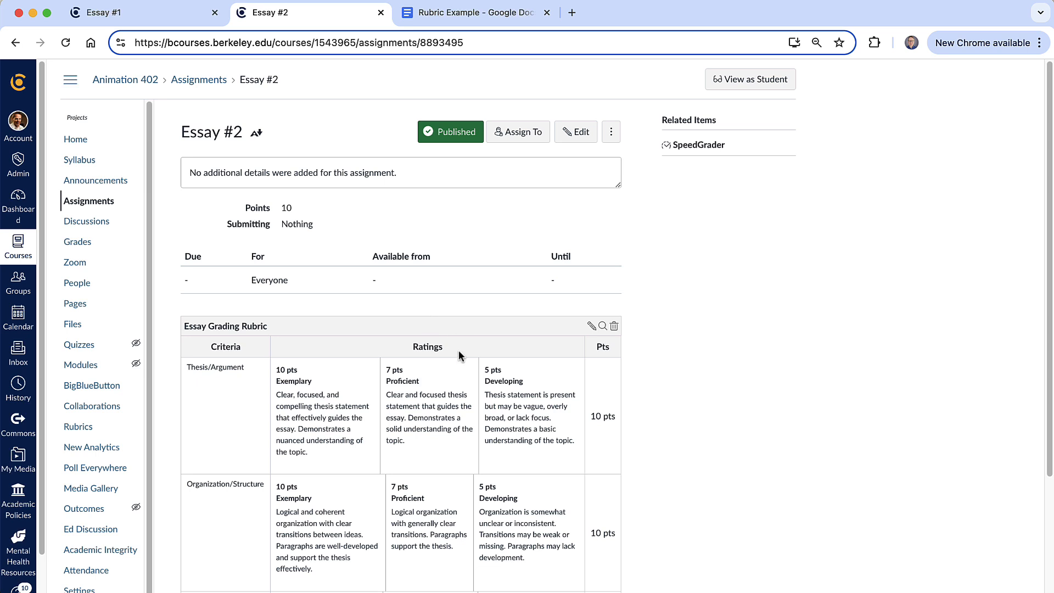
Step: Go to the course's list of rubrics and open the Essay Grading Rubric
scroll(83, 416, down, 1)
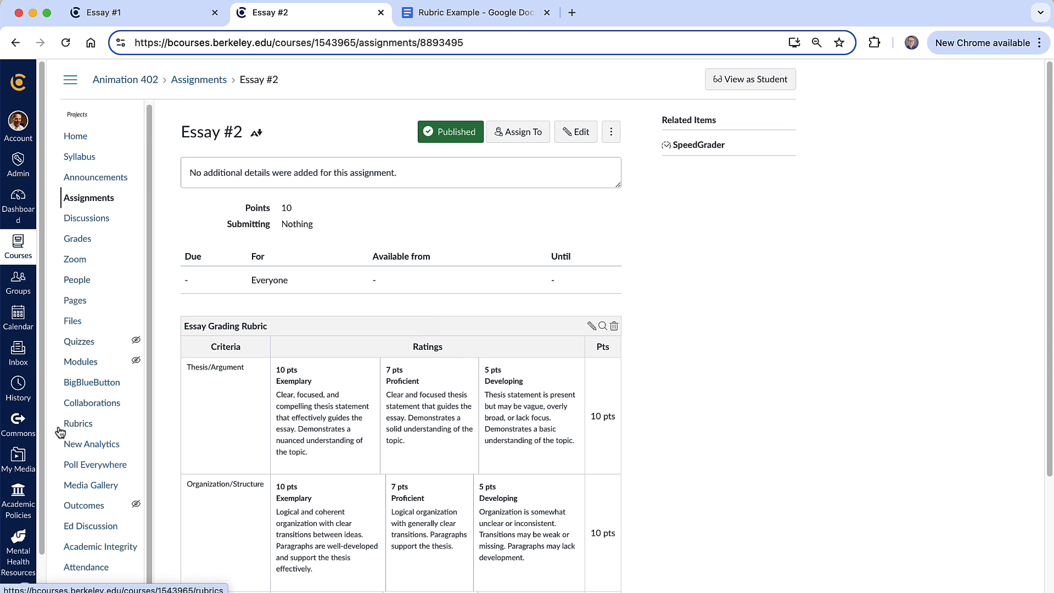
click(68, 428)
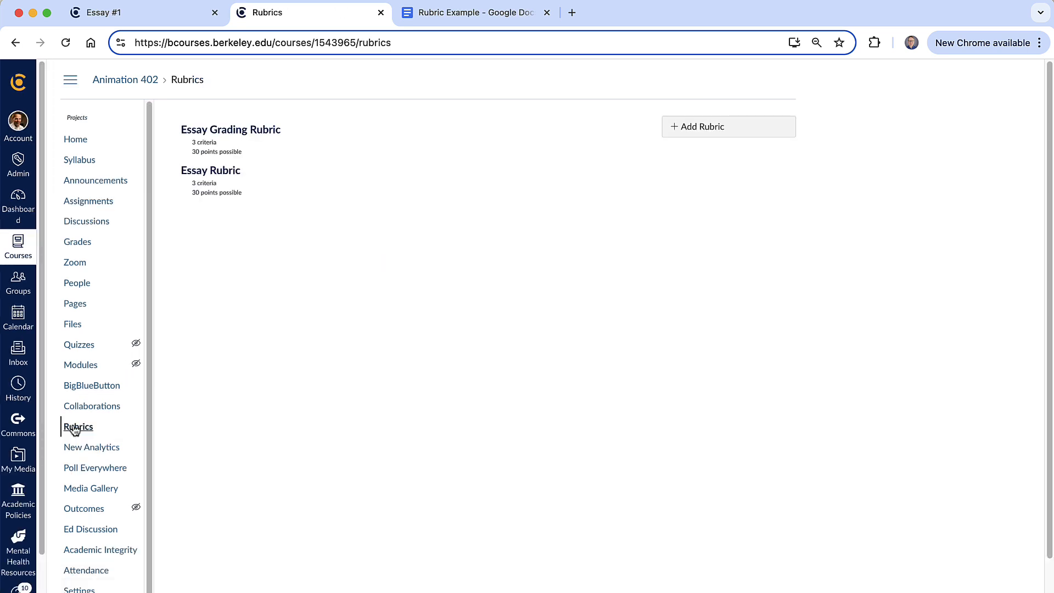
click(231, 129)
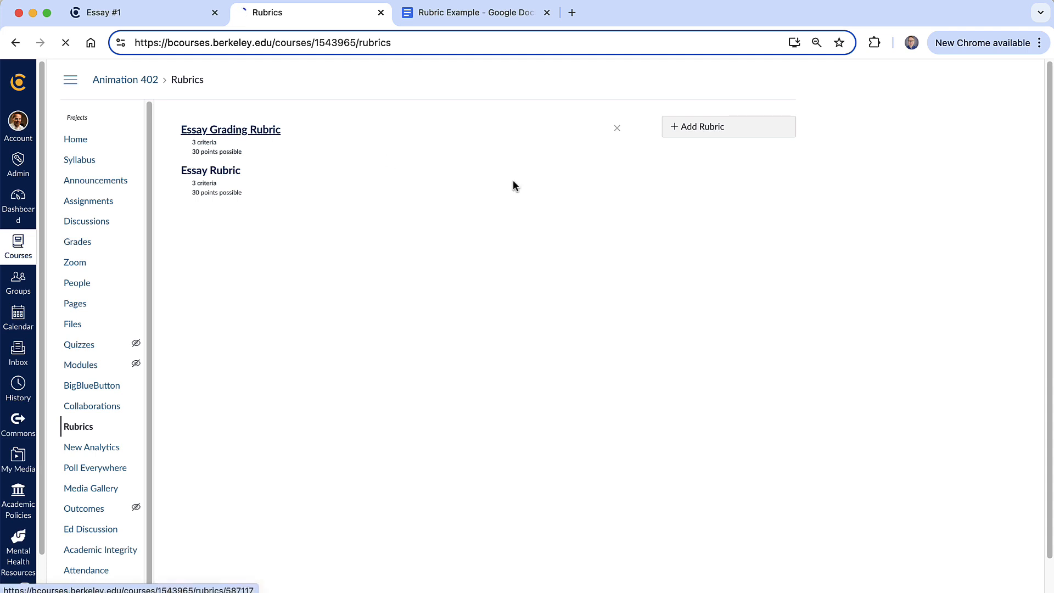